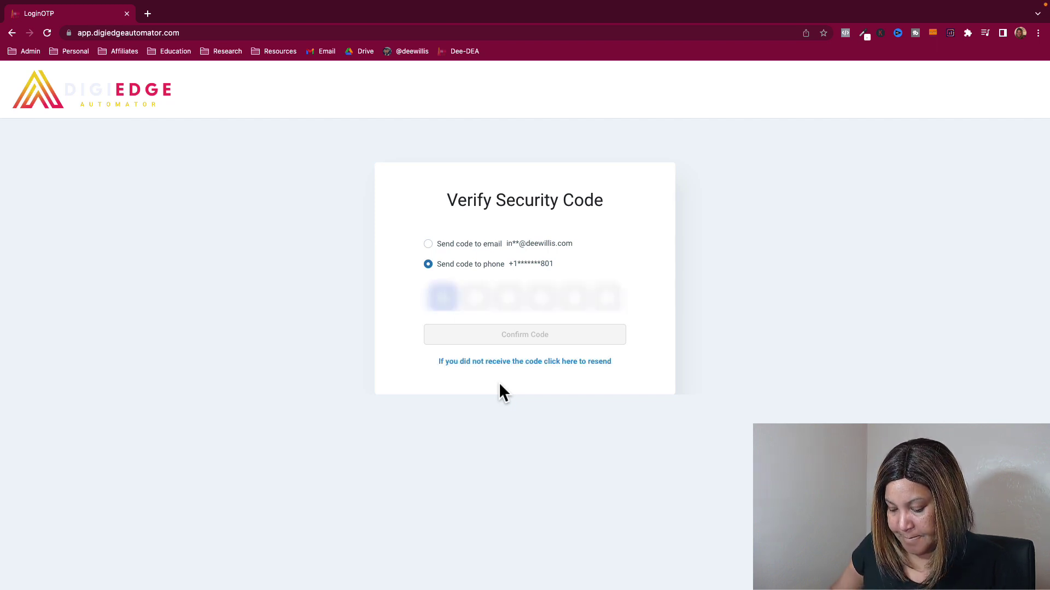
Step: Confirm the login with the security code sent to the phone and switch to The DigiHaus sub-account
text(******)
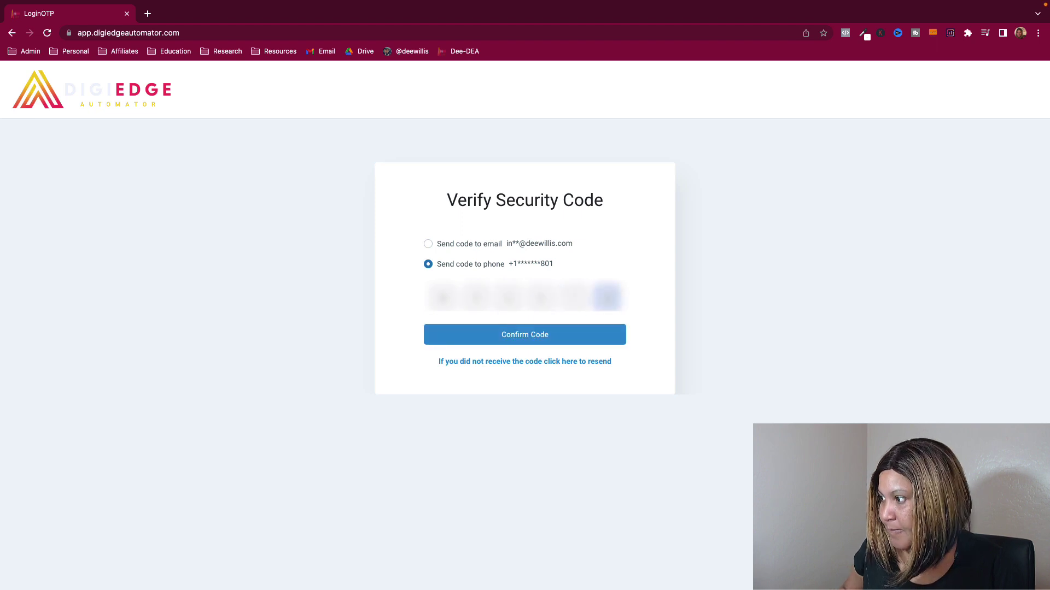
click(545, 339)
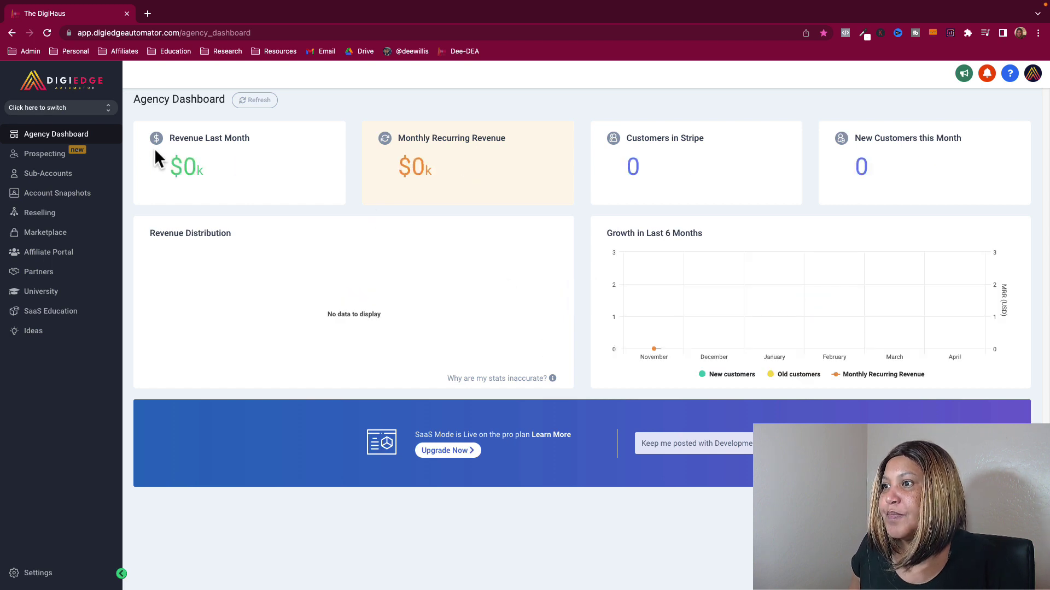
click(79, 112)
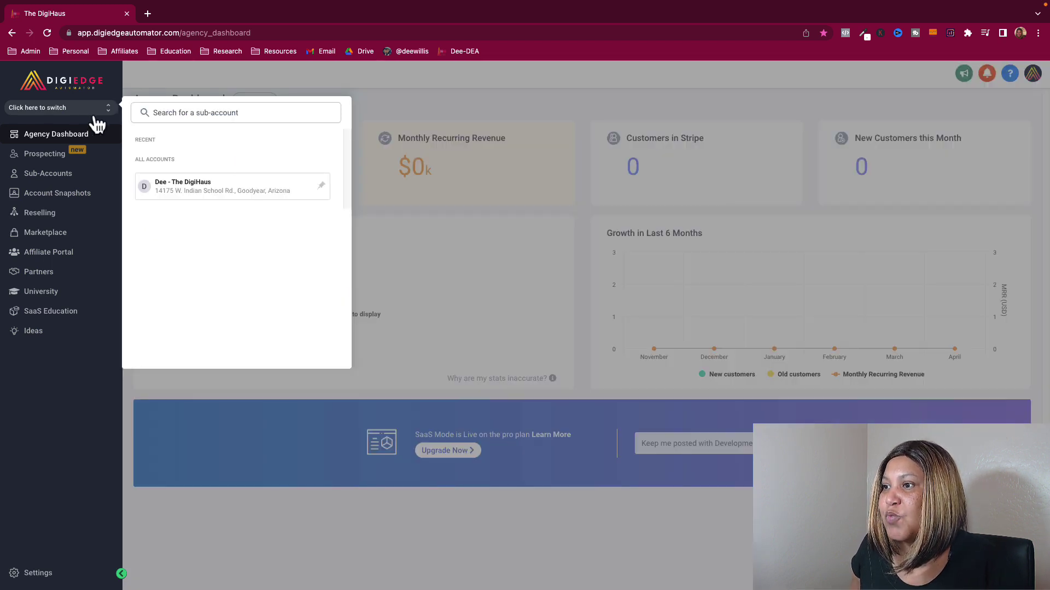
click(192, 183)
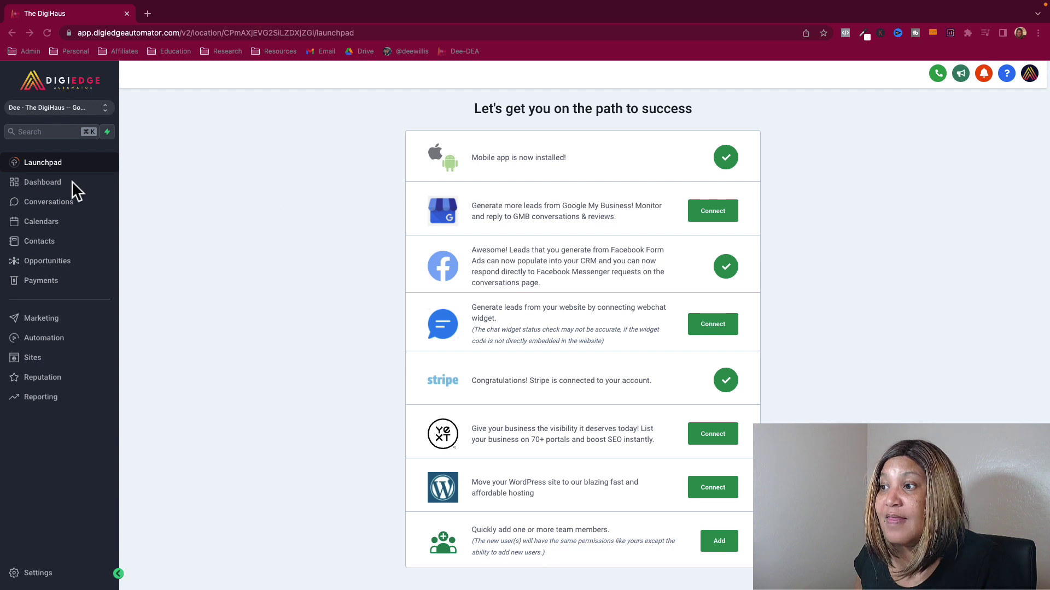
Step: Open the sub-account's dashboard and review its opportunities, pipeline funnel, manual actions and total pipeline value
click(50, 183)
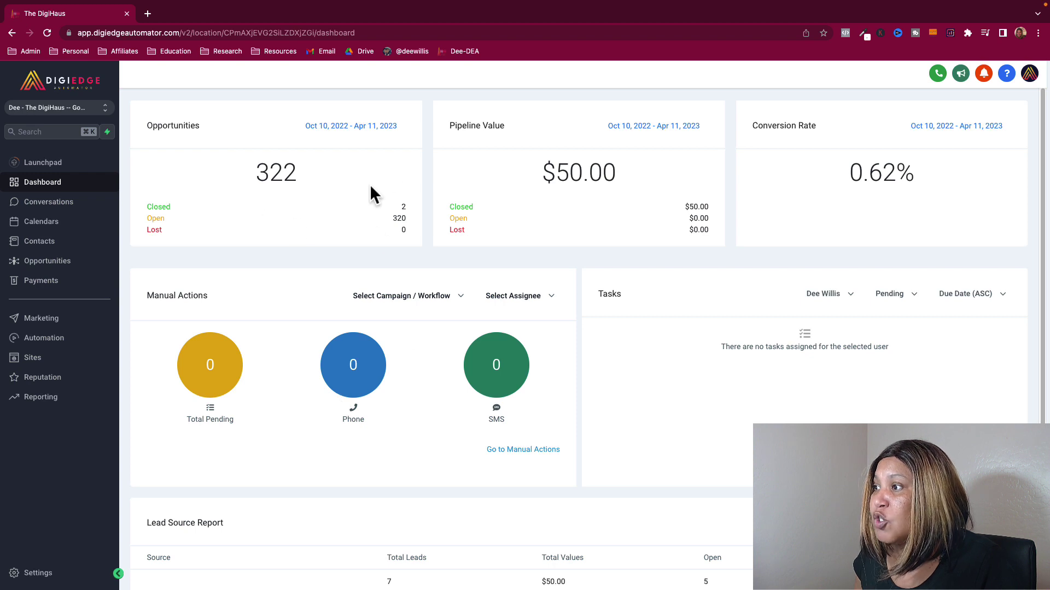
scroll(586, 346, down, 1)
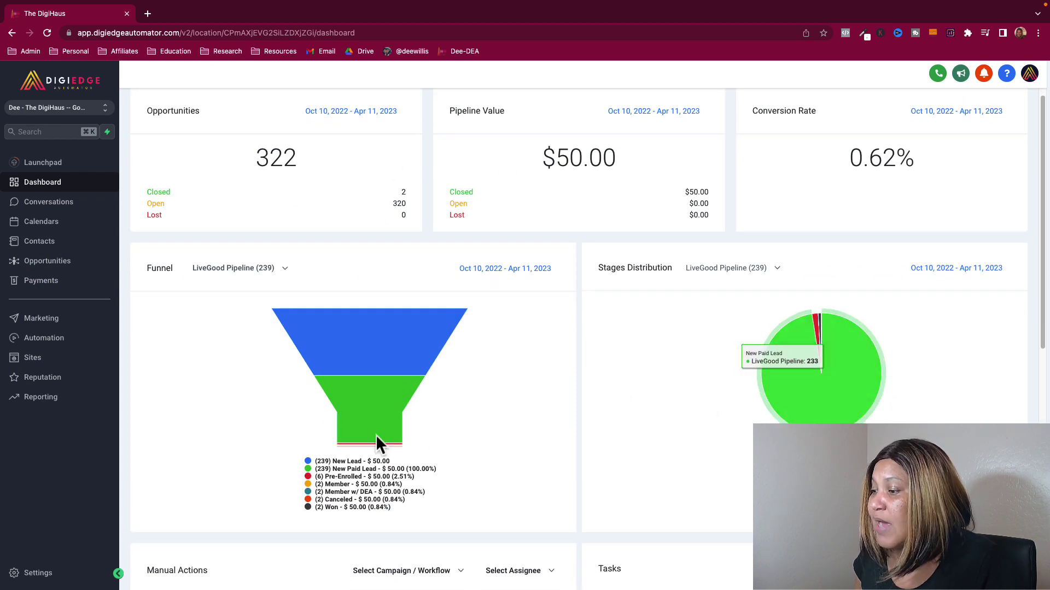
scroll(423, 451, down, 5)
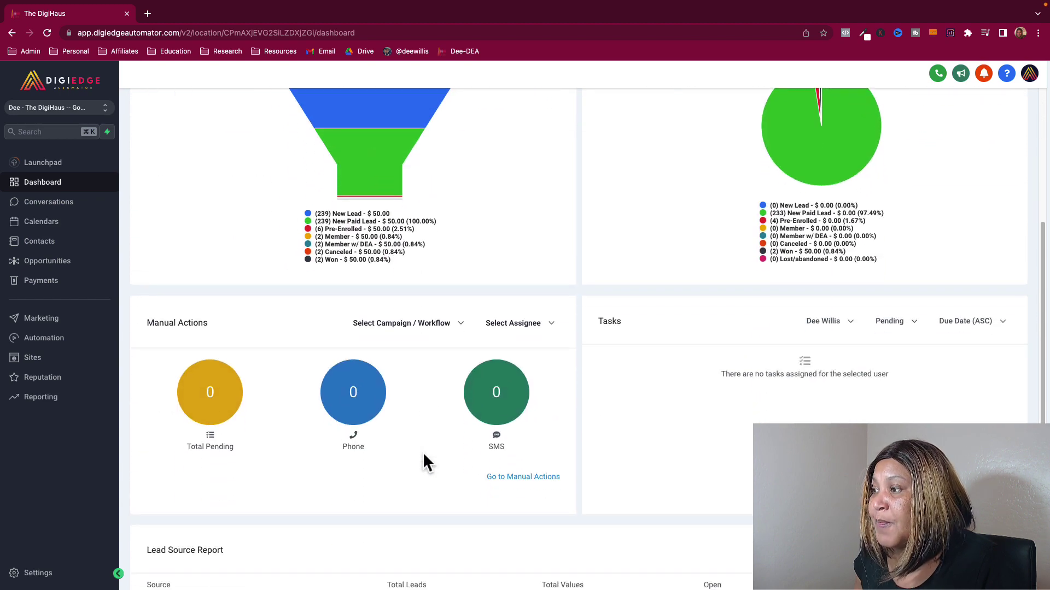
scroll(424, 459, up, 5)
drag(542, 173, 611, 173)
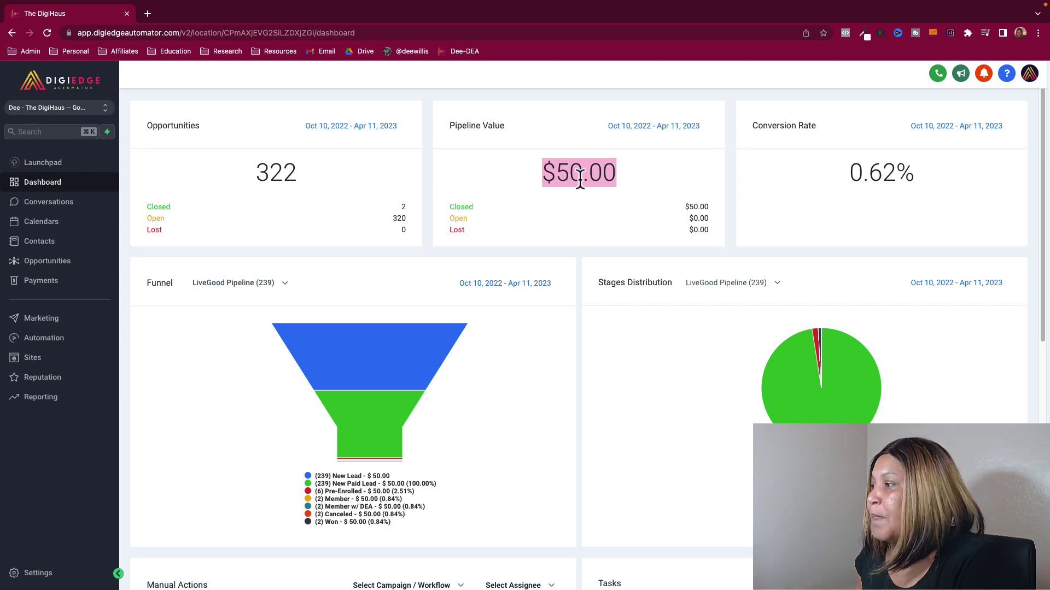
drag(536, 174, 624, 180)
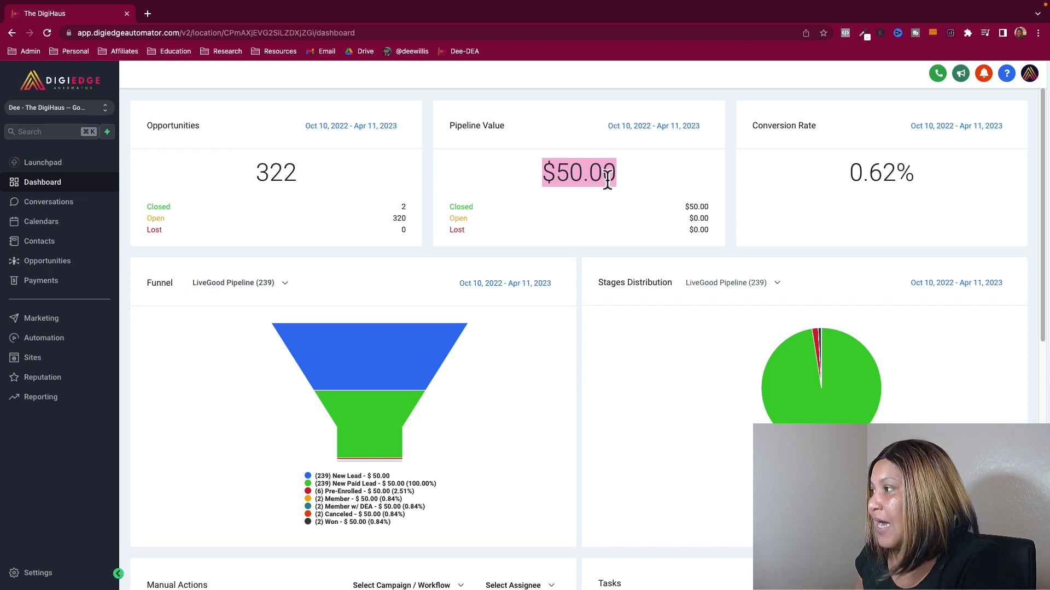
Step: Examine the Facebook Ads statistics for the last 30 days on the dashboard, including the CTR, and return to the funnel chart
scroll(605, 178, down, 1)
scroll(335, 189, down, 9)
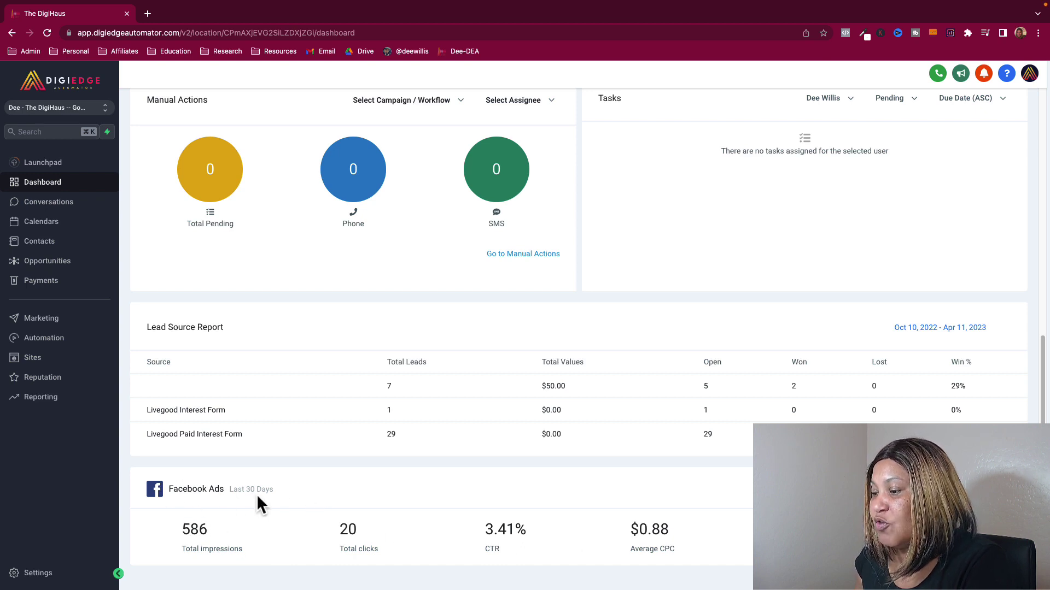
drag(192, 488, 238, 503)
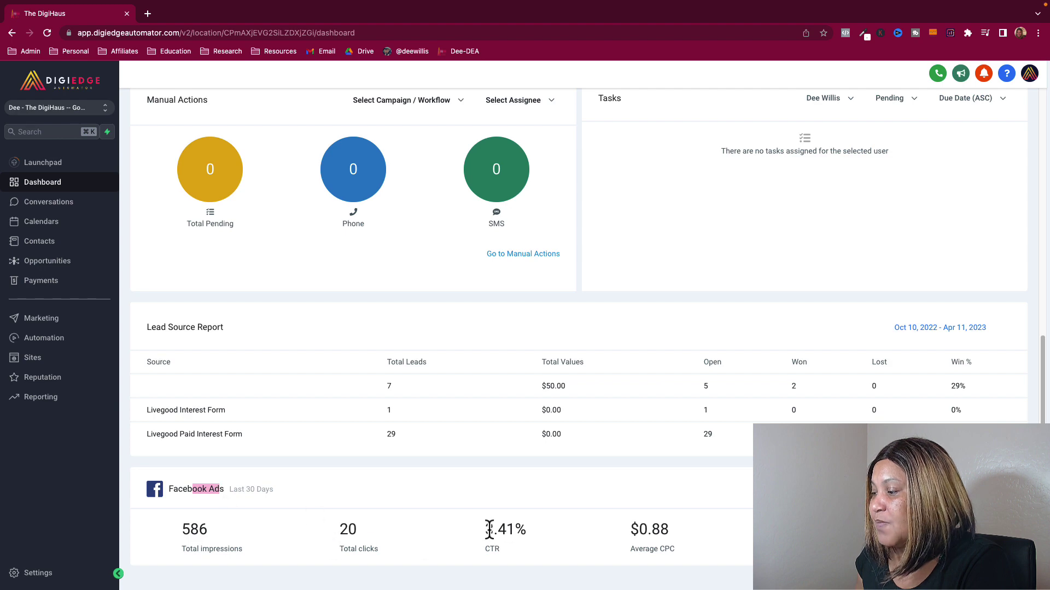
drag(485, 529, 526, 529)
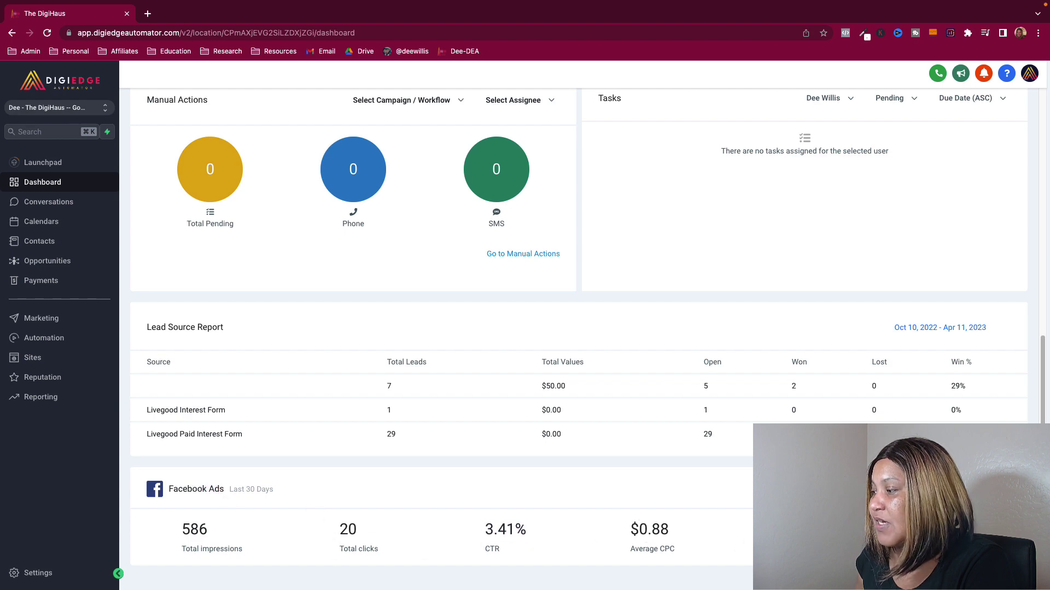
scroll(254, 439, up, 2)
scroll(254, 438, up, 8)
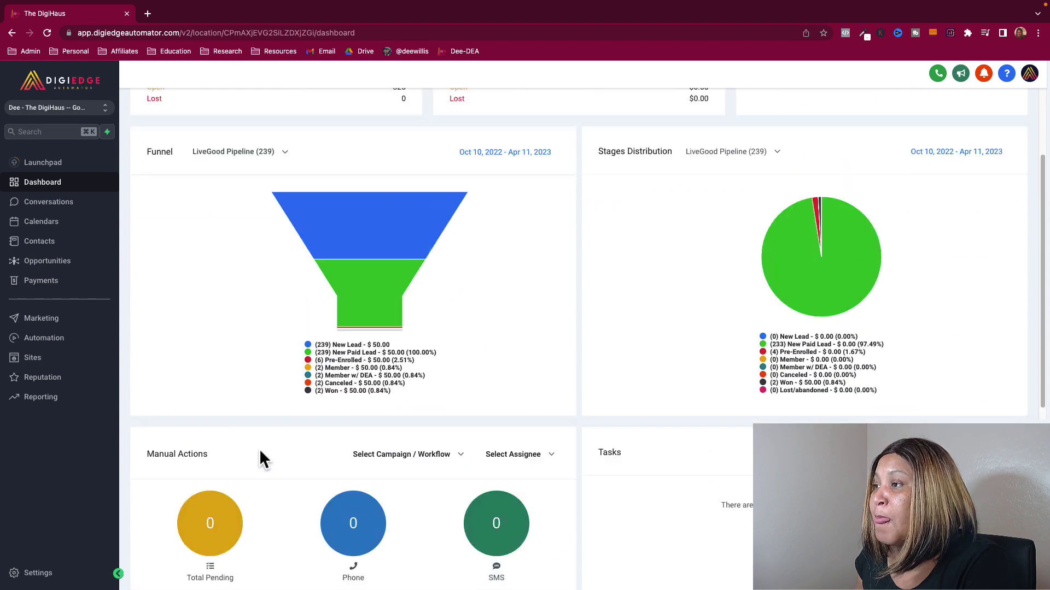
mouse_move(279, 368)
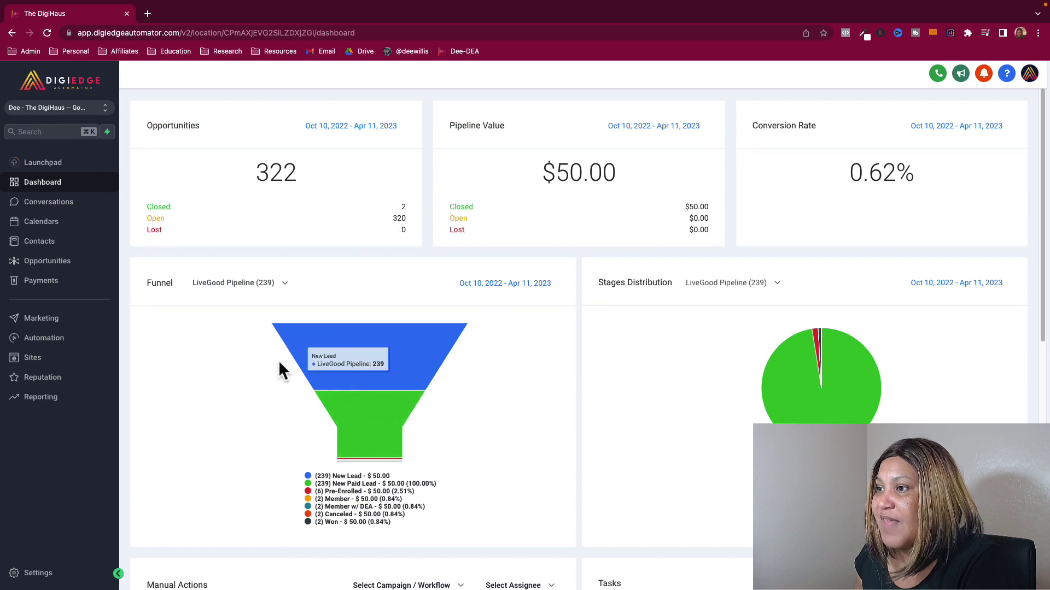
Step: Show all conversations, load more entries and browse through the list
click(61, 206)
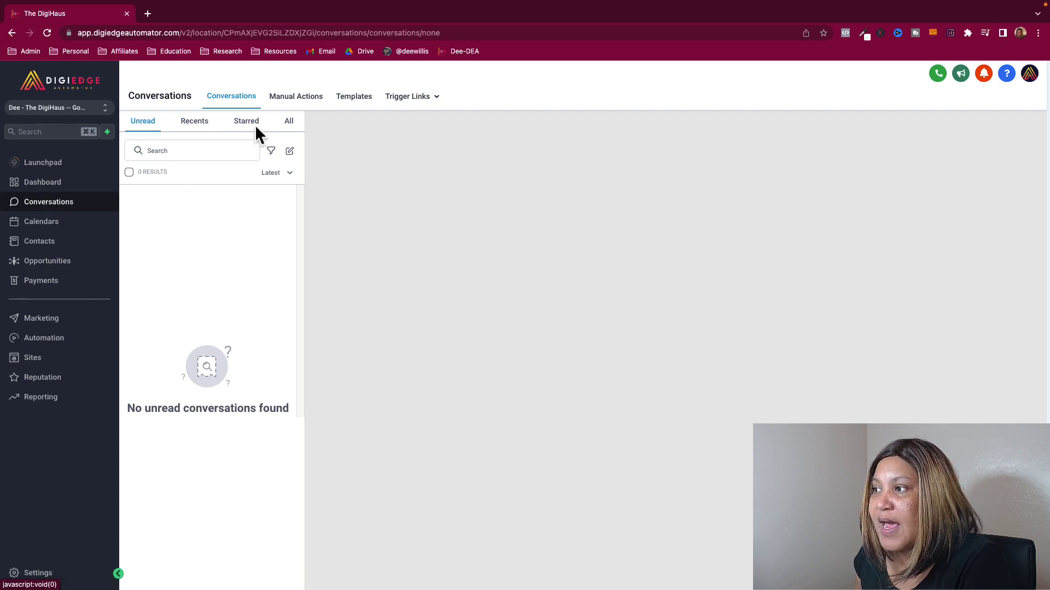
click(289, 122)
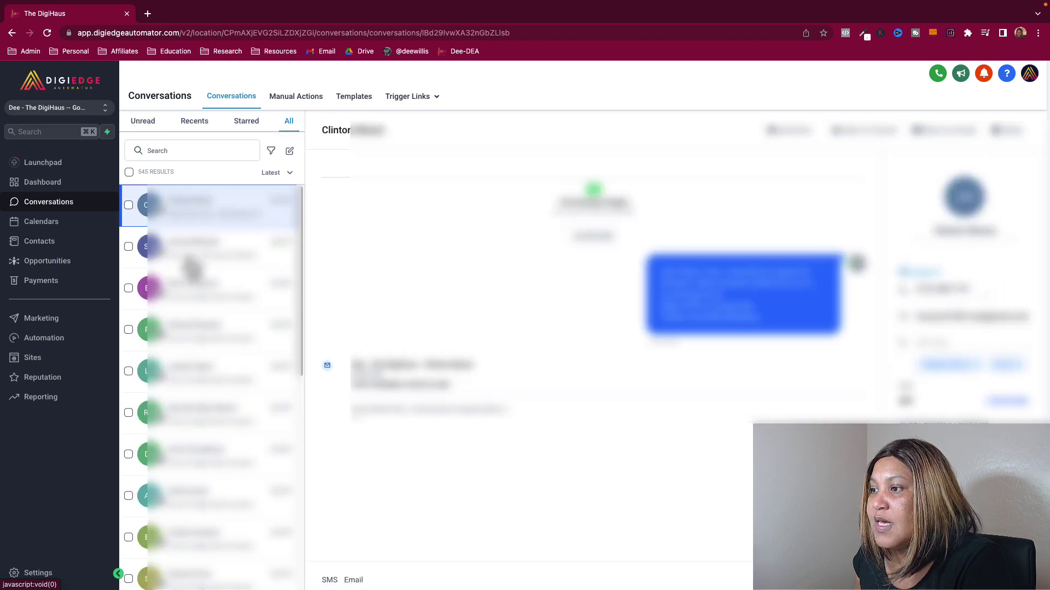
scroll(193, 271, down, 10)
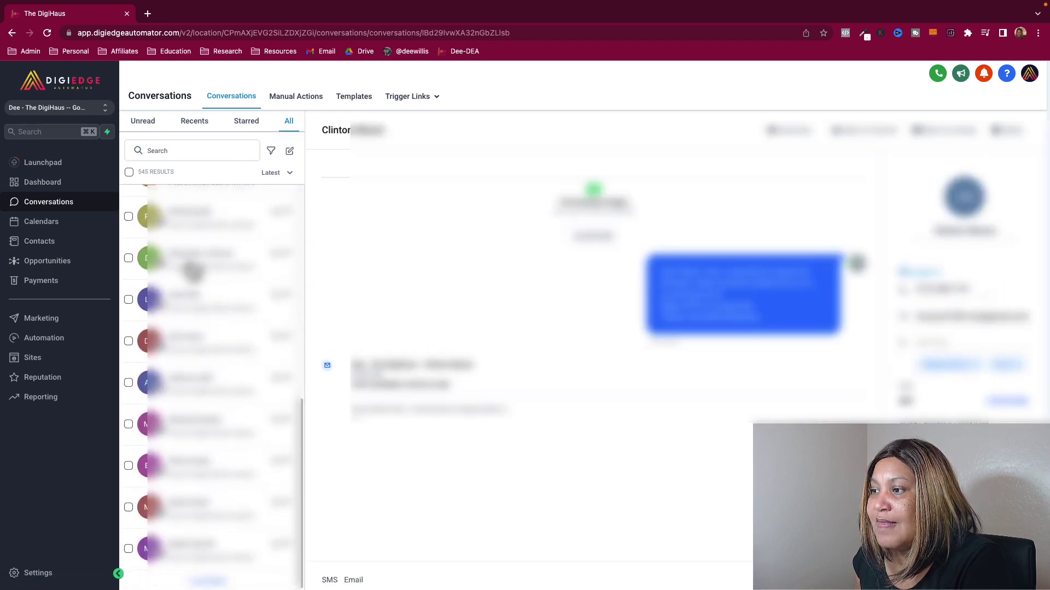
scroll(192, 271, down, 3)
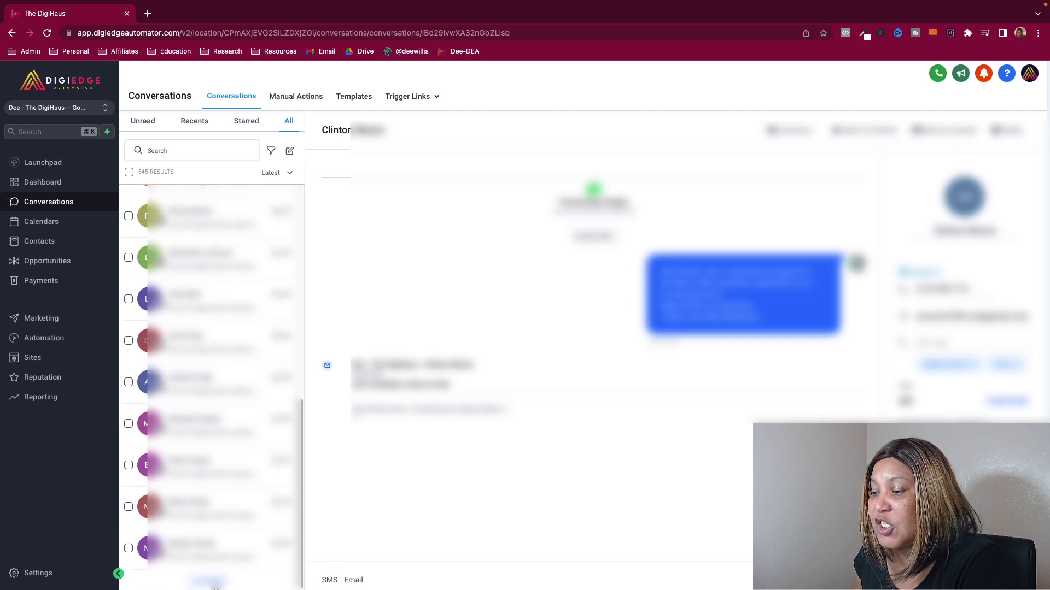
click(211, 581)
scroll(222, 464, down, 10)
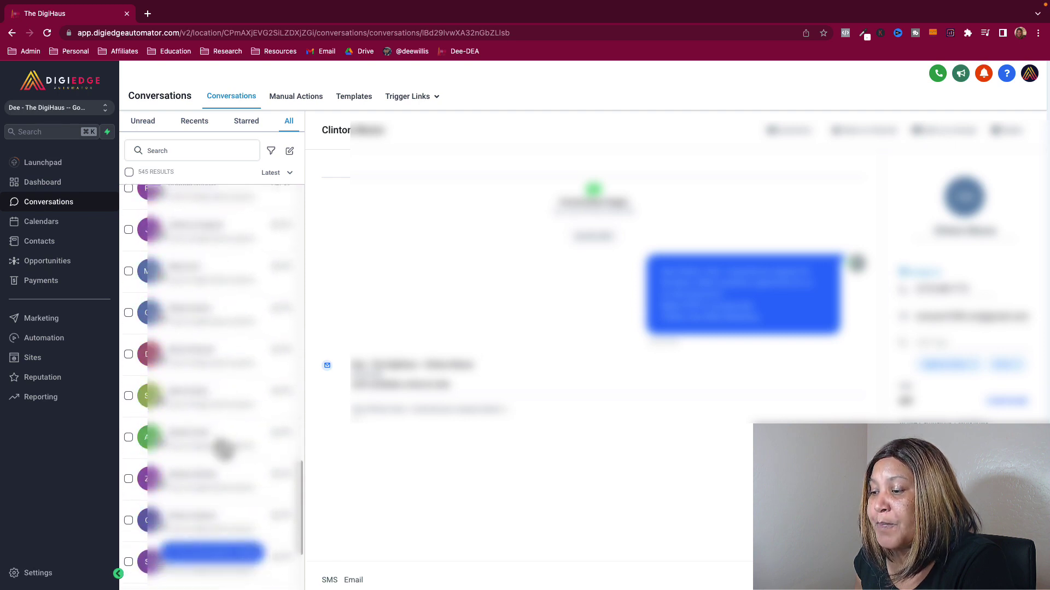
scroll(235, 353, up, 15)
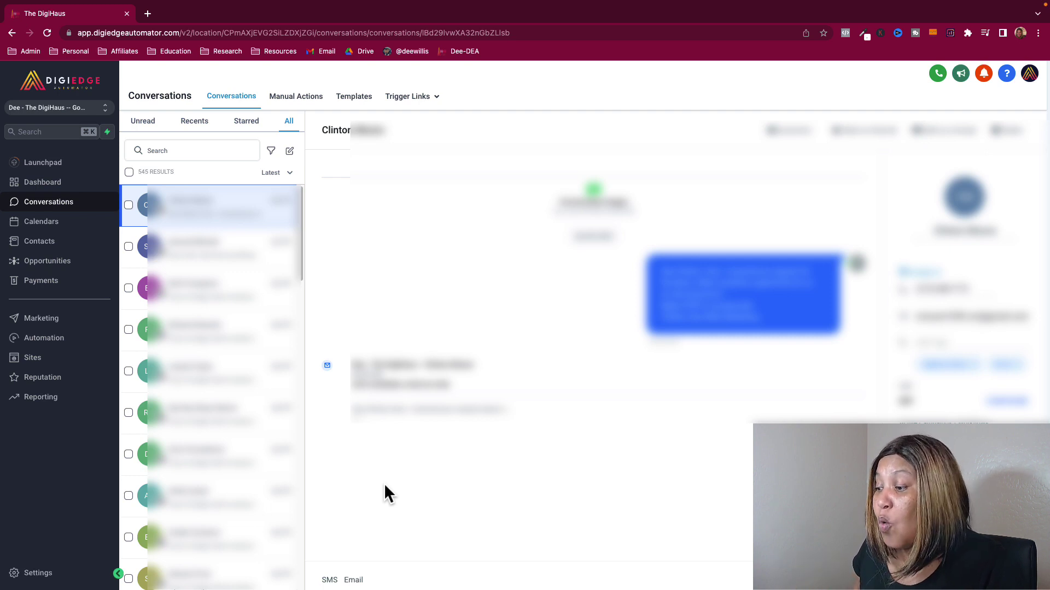
Step: Open the SMS reply composer for the first conversation and view its payment request form without sending it
click(330, 579)
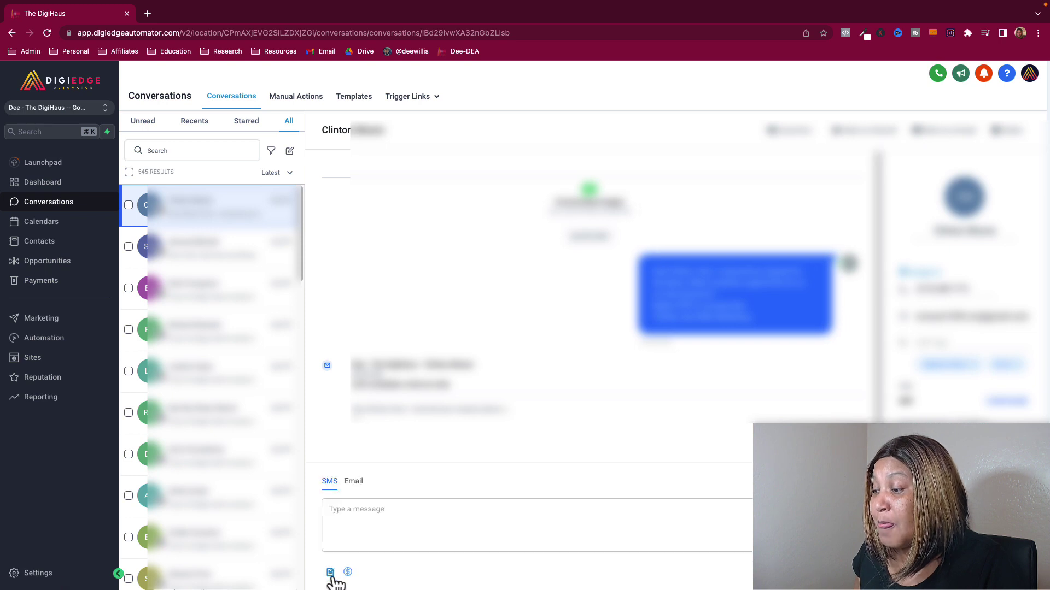
click(348, 572)
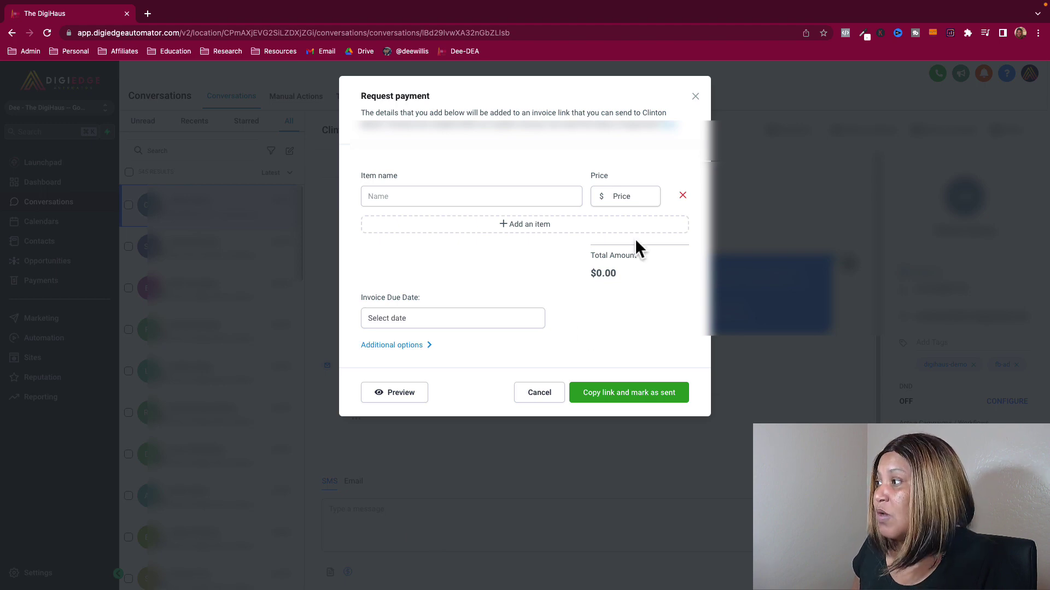
click(694, 99)
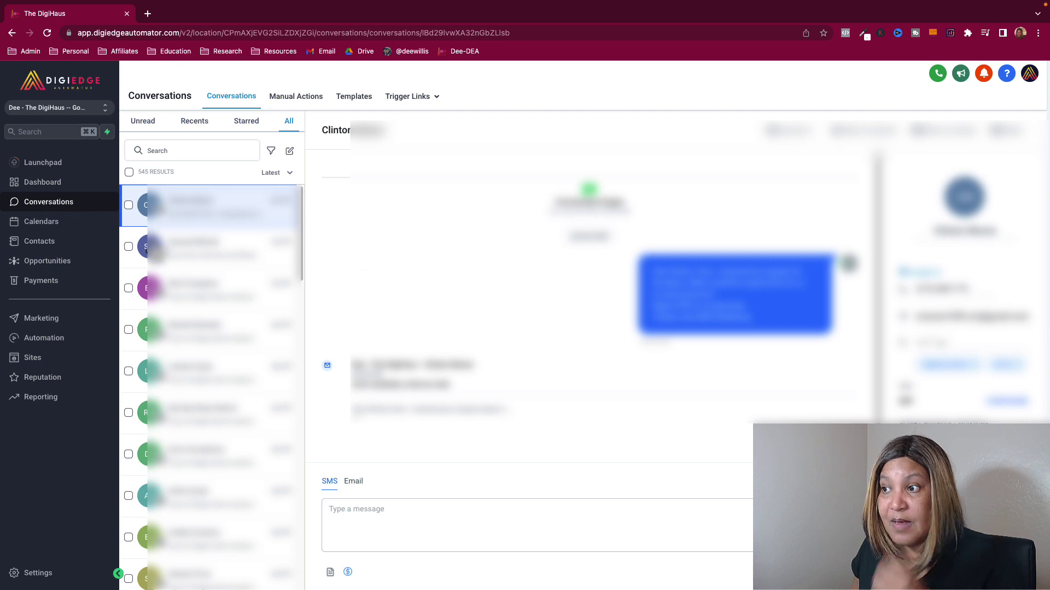
Step: View the weekly calendar and check the total number of records in the contacts list
click(49, 224)
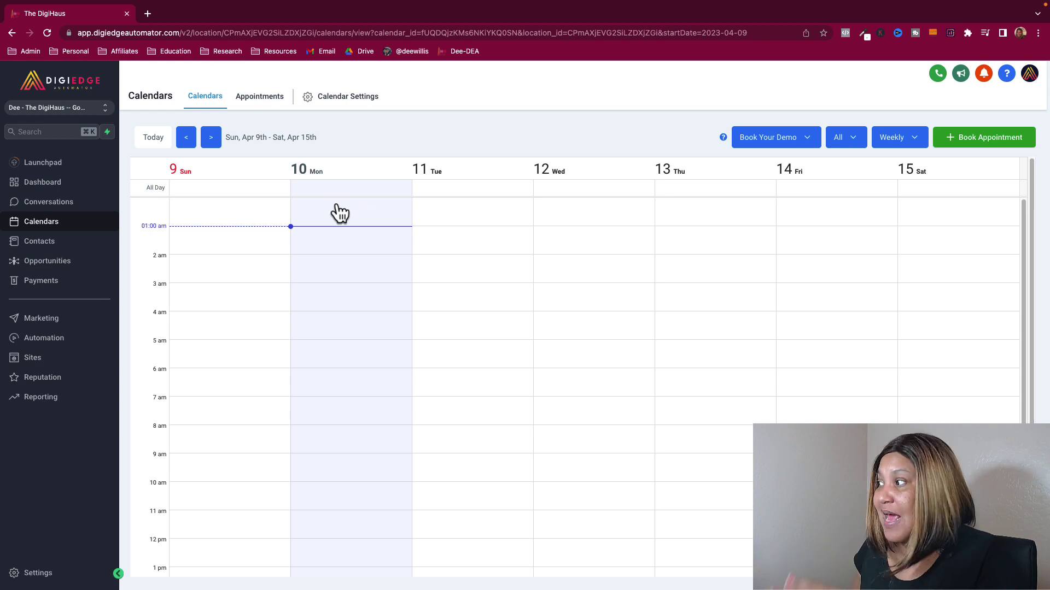
click(40, 241)
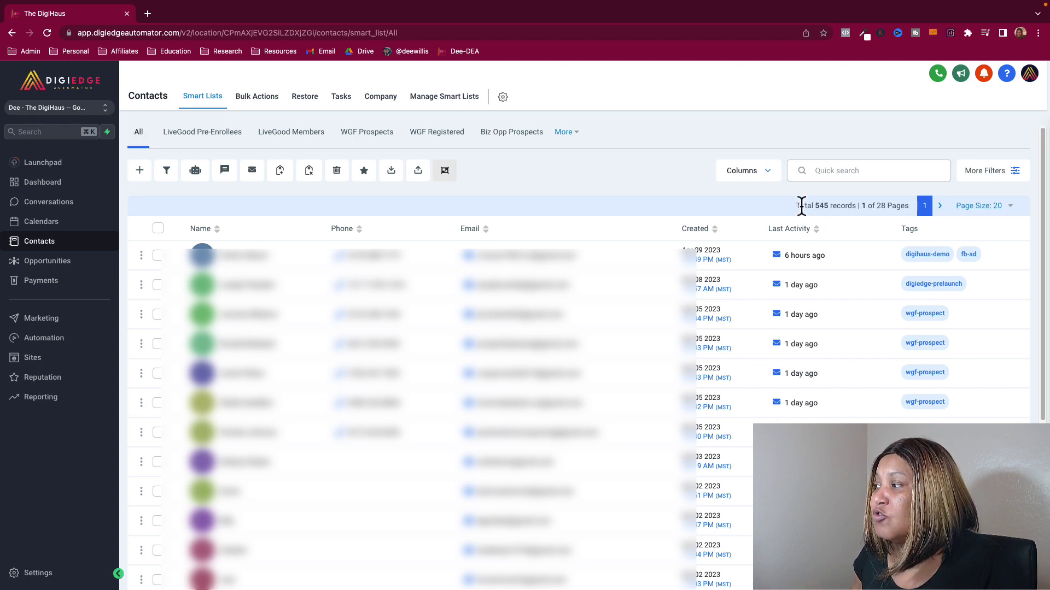
drag(802, 207, 833, 206)
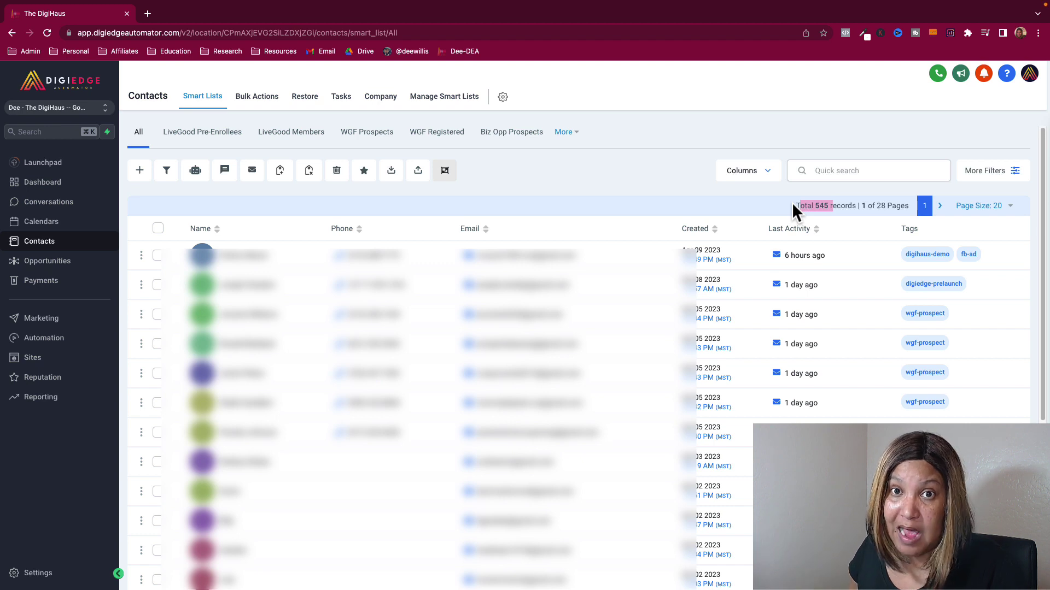
click(736, 202)
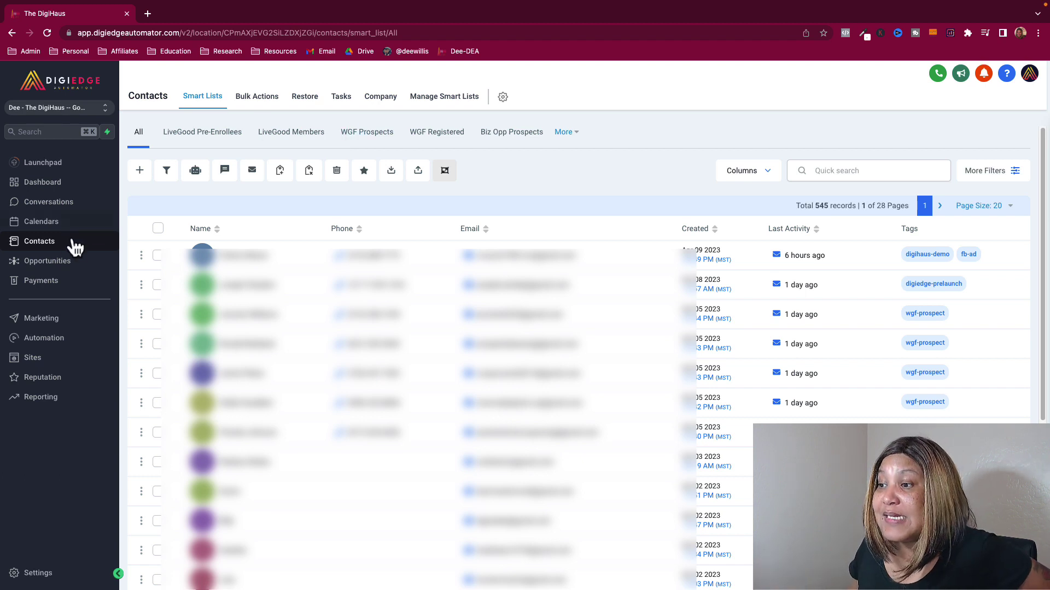
Step: Review the lead card on The DigiHaus Pipeline board in Opportunities and view the Payments invoices page
click(60, 268)
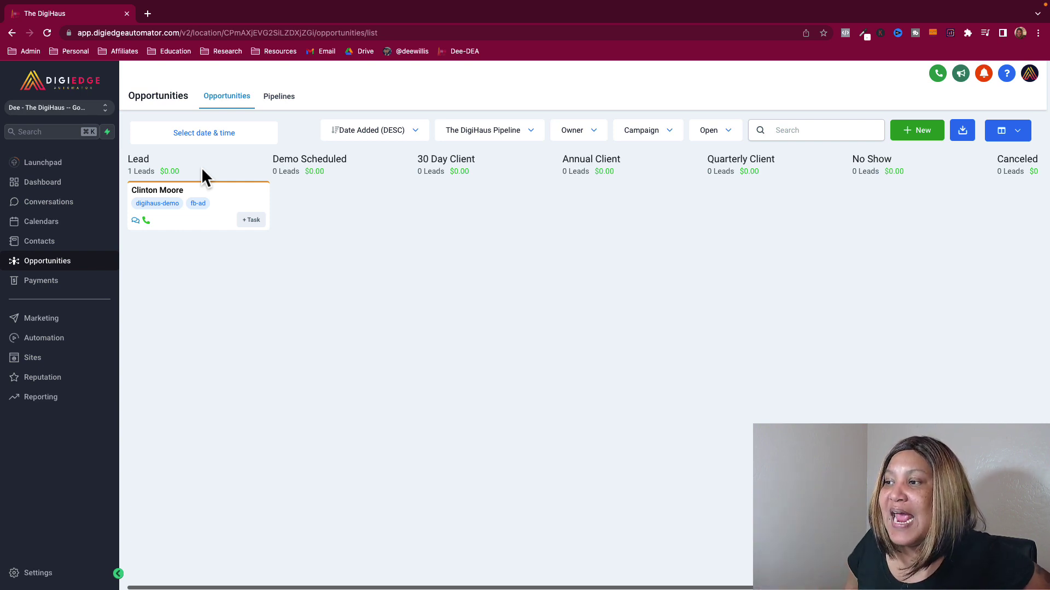
mouse_move(202, 199)
mouse_down()
mouse_move(804, 197)
mouse_move(457, 204)
mouse_move(188, 188)
mouse_up()
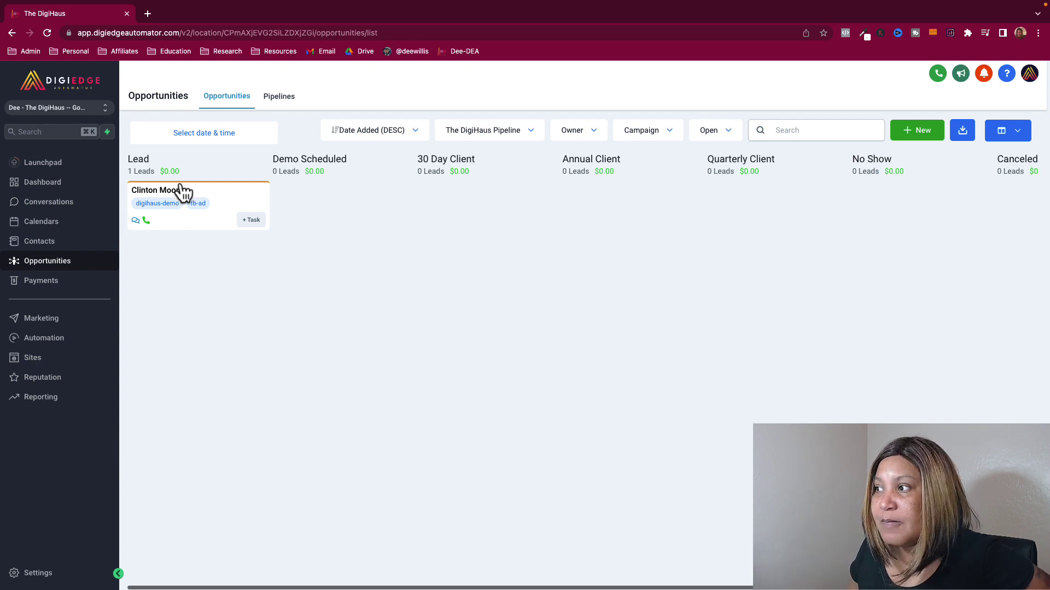
click(55, 281)
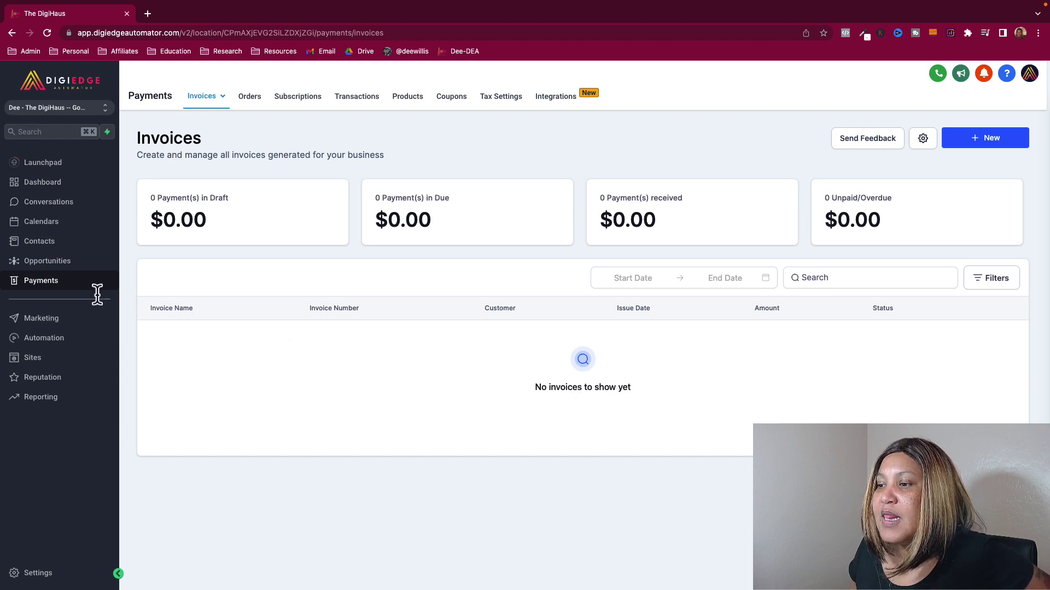
Step: Create a new social post in the marketing social planner and choose the Facebook account to publish to
click(48, 323)
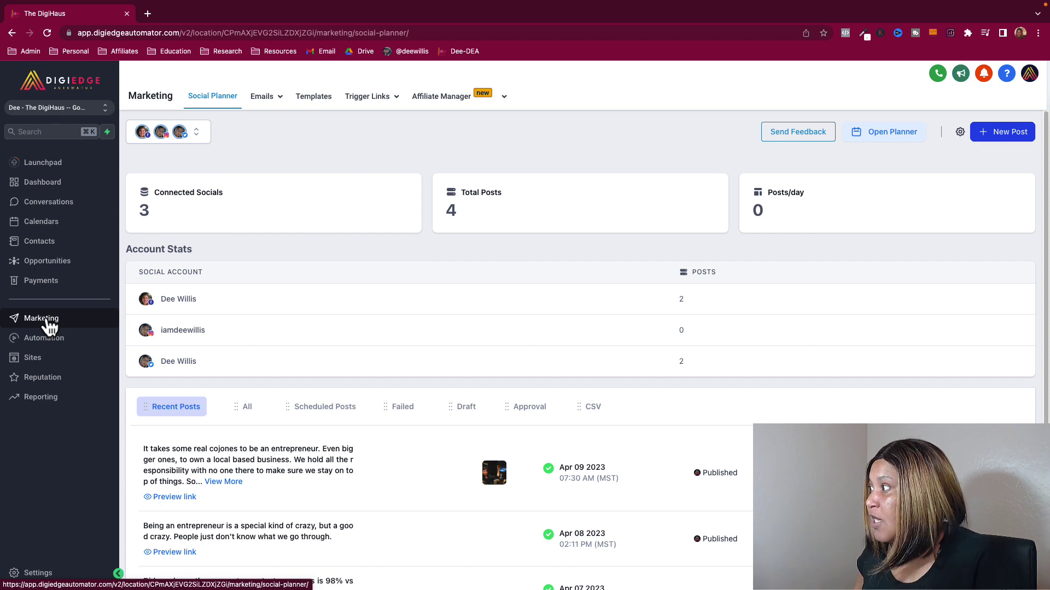
click(982, 141)
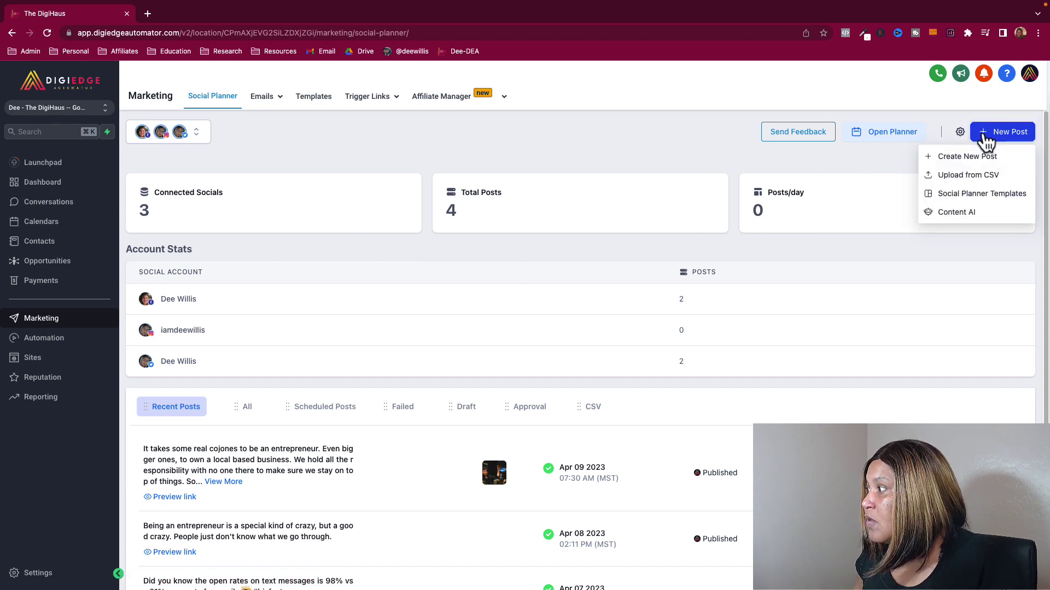
click(966, 157)
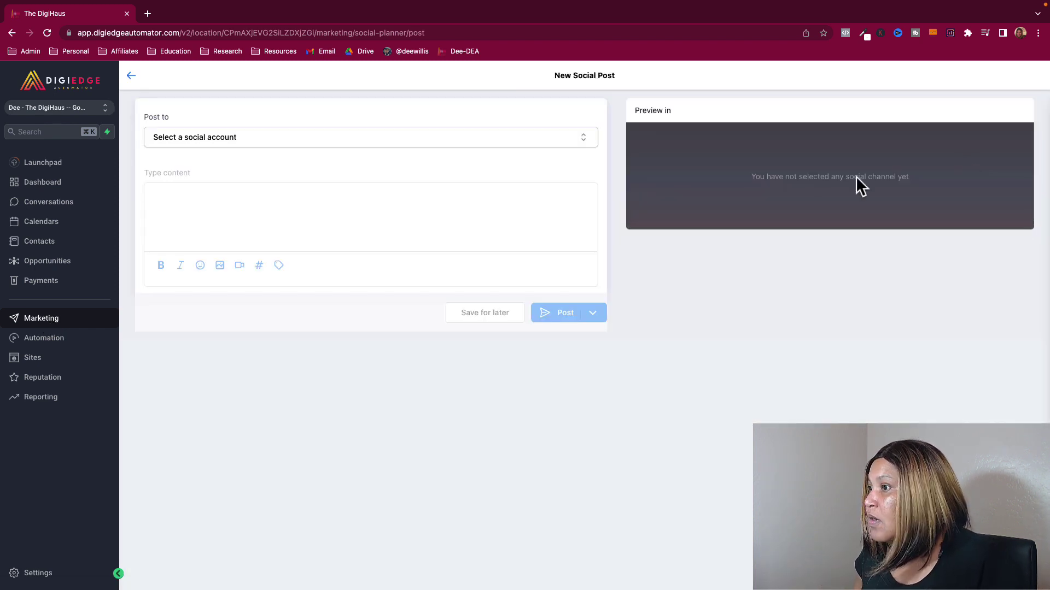
click(214, 143)
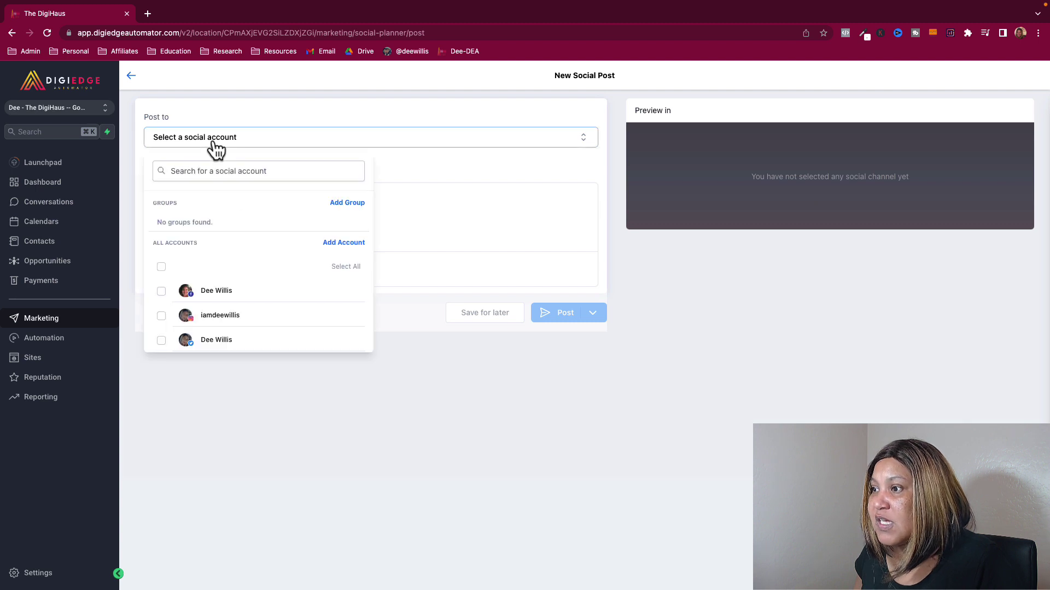
click(162, 291)
click(407, 255)
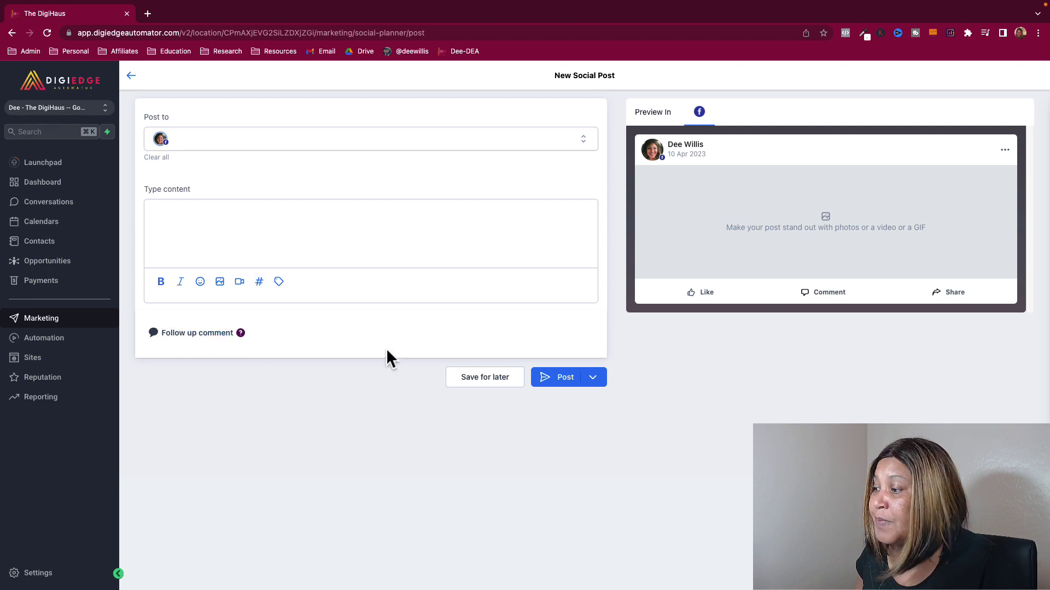
Step: View the publishing options for the new social post, then leave the draft and return to the social planner
click(594, 377)
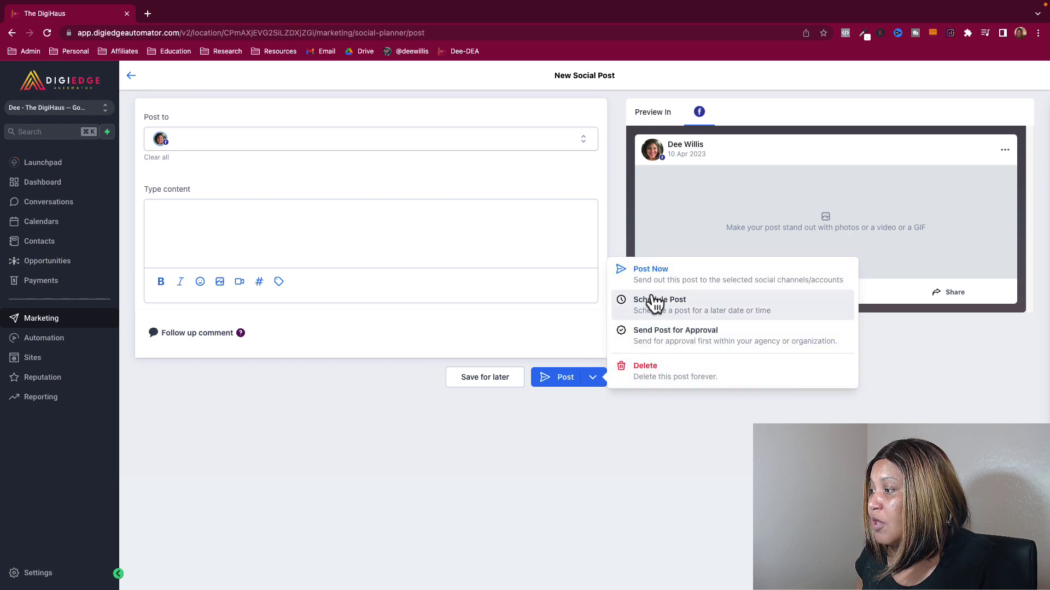
click(205, 169)
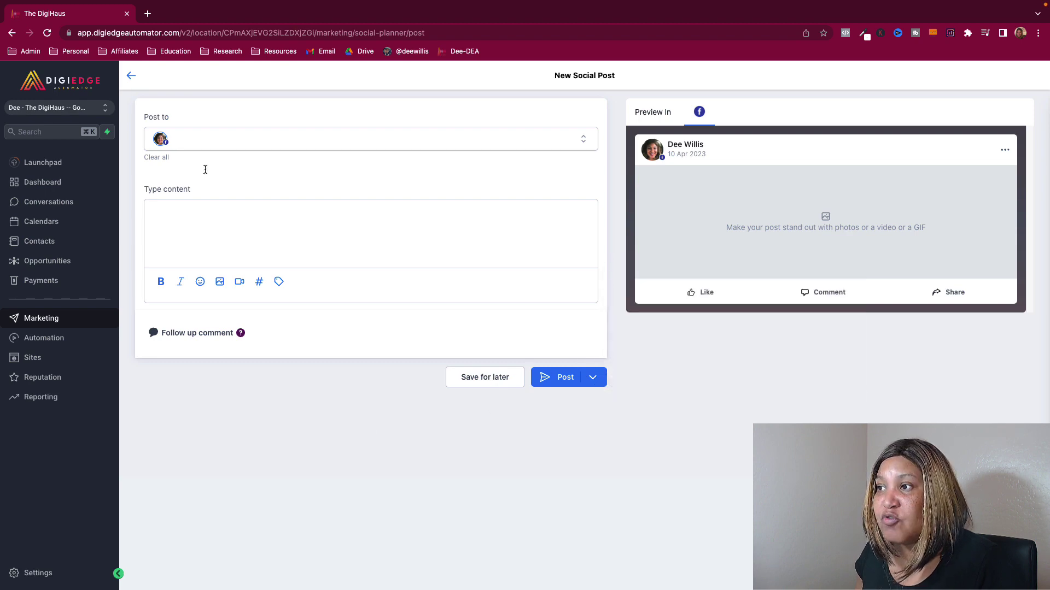
click(130, 75)
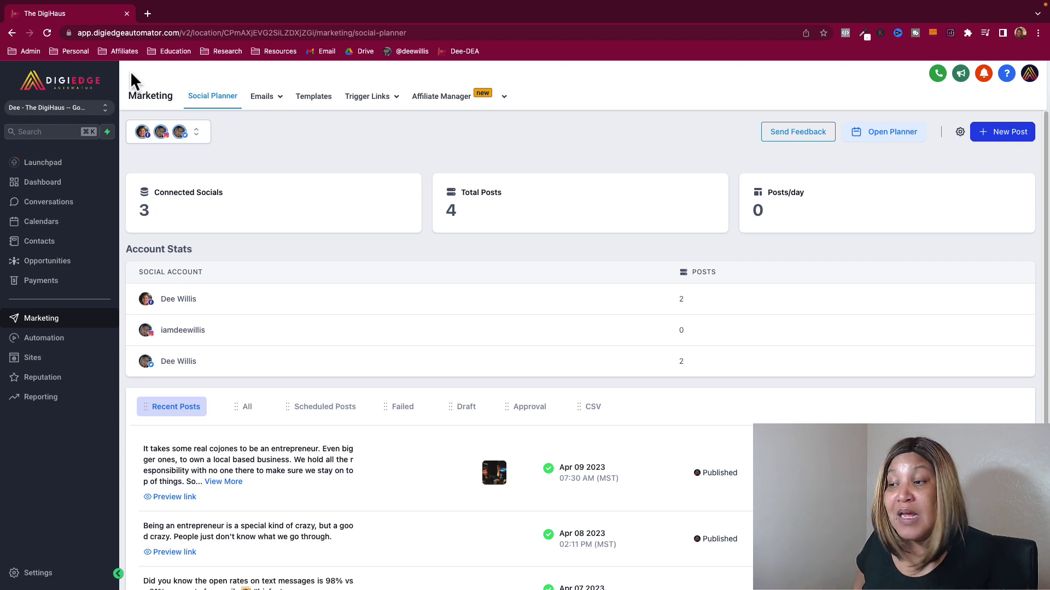
Step: Open the LiveGood New "Lead" Sequence workflow from the LiveGood Automations folder and highlight its title
click(44, 339)
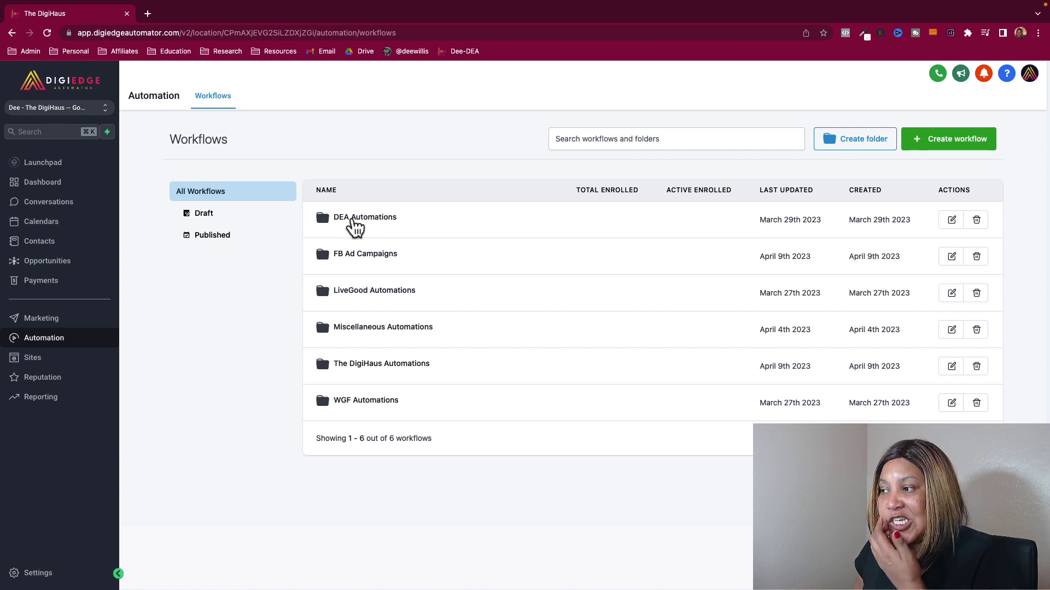
click(365, 299)
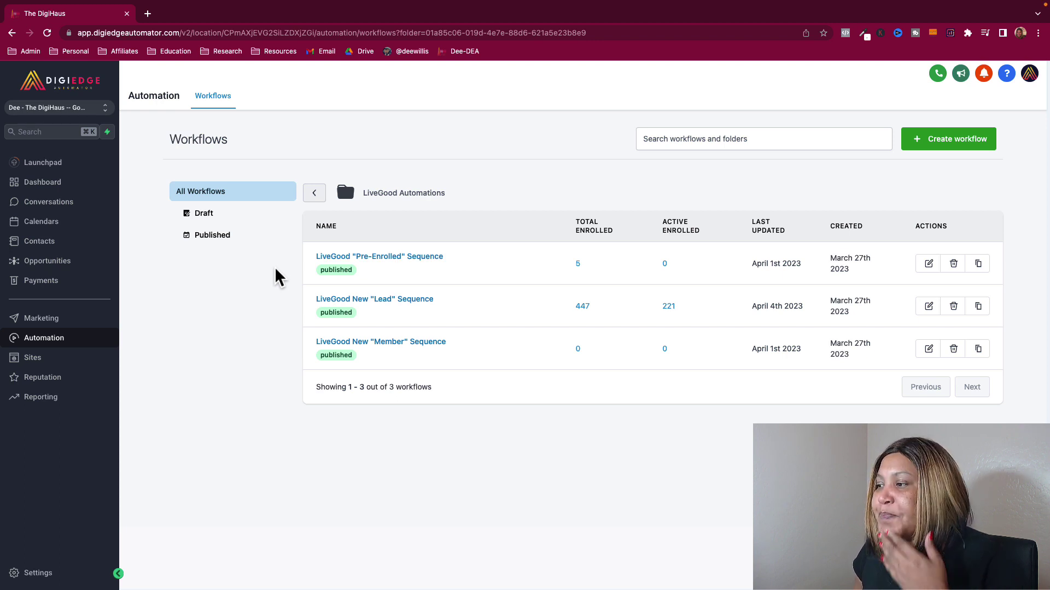
mouse_move(426, 302)
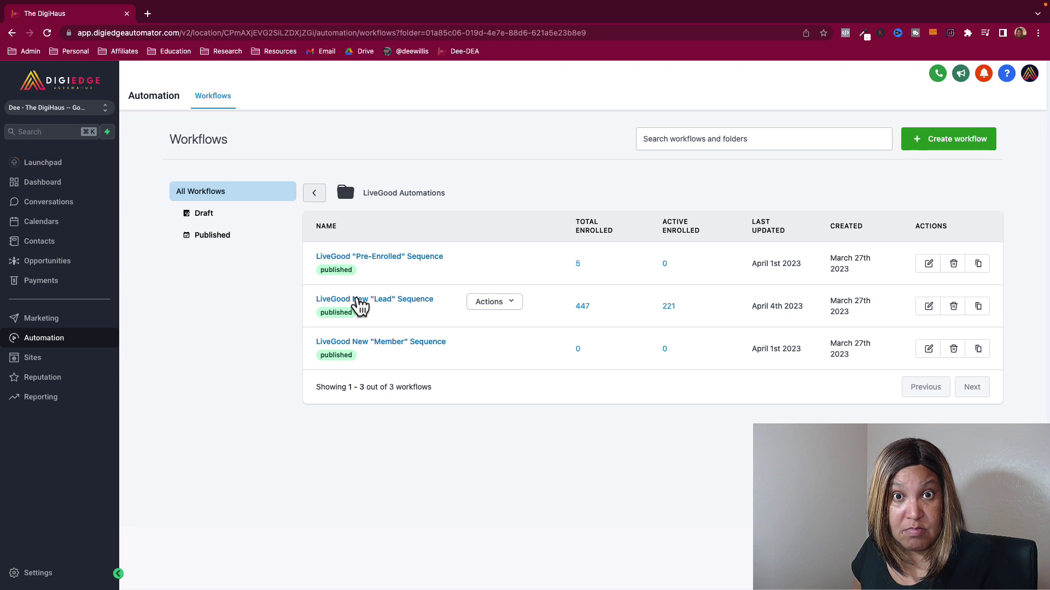
click(358, 299)
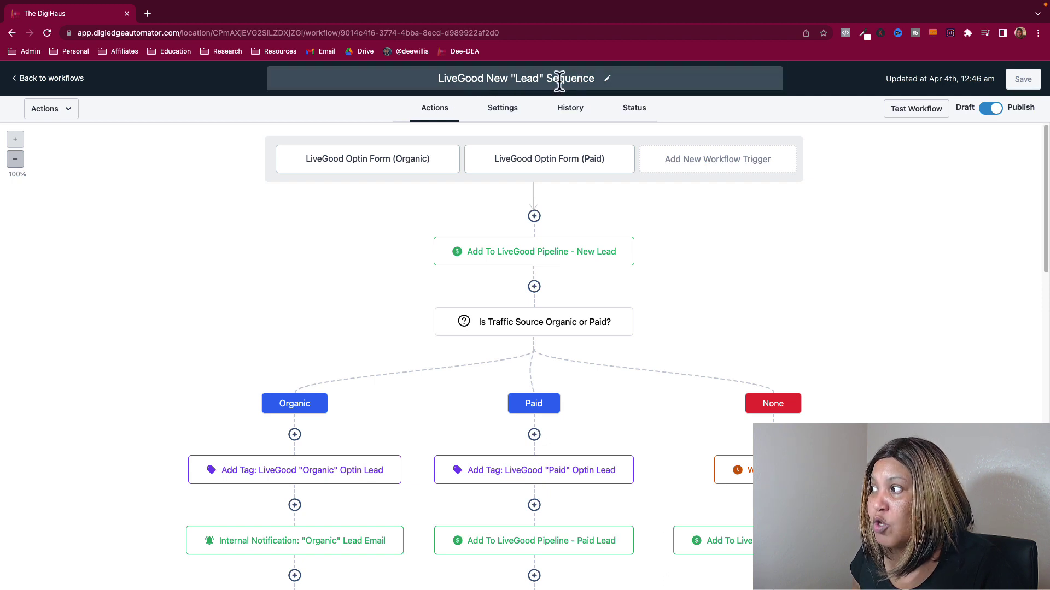
triple_click(594, 81)
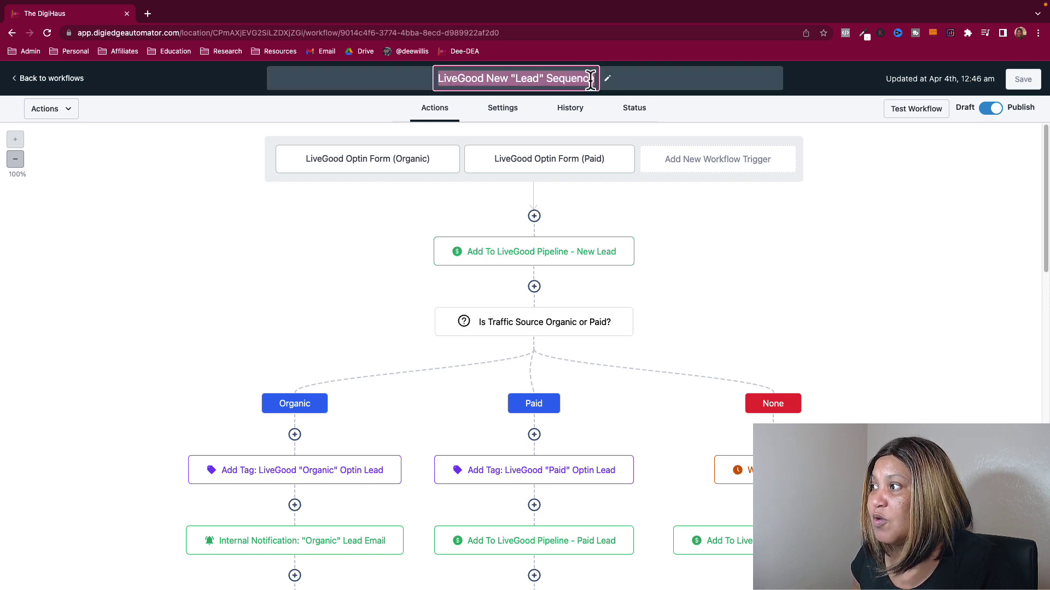
click(354, 217)
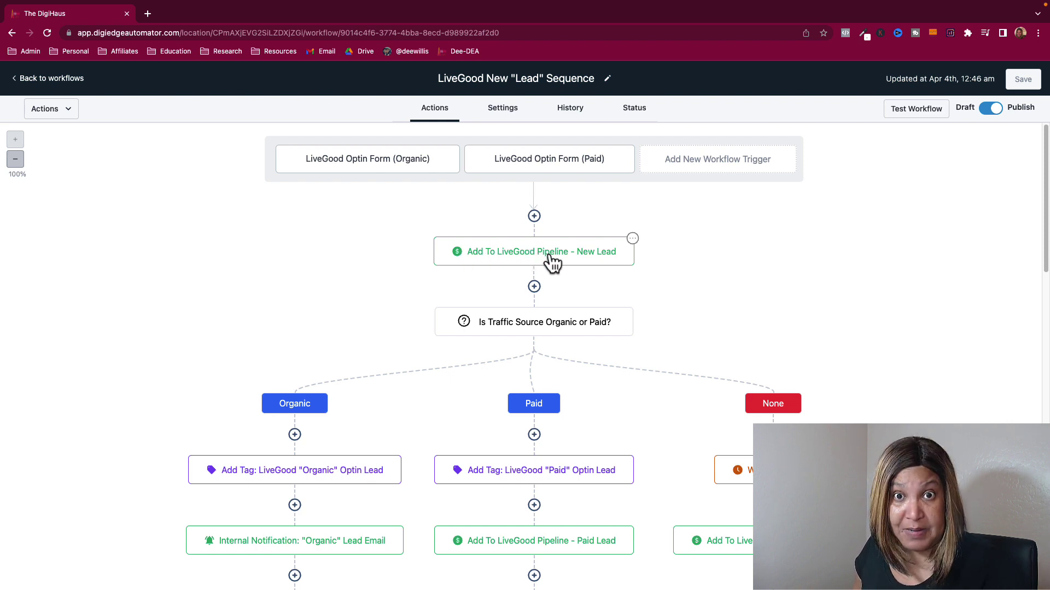
Step: Examine the workflow's Organic, Paid and None branches from the traffic source condition through the final email steps, then return to the workflow list
scroll(553, 263, down, 2)
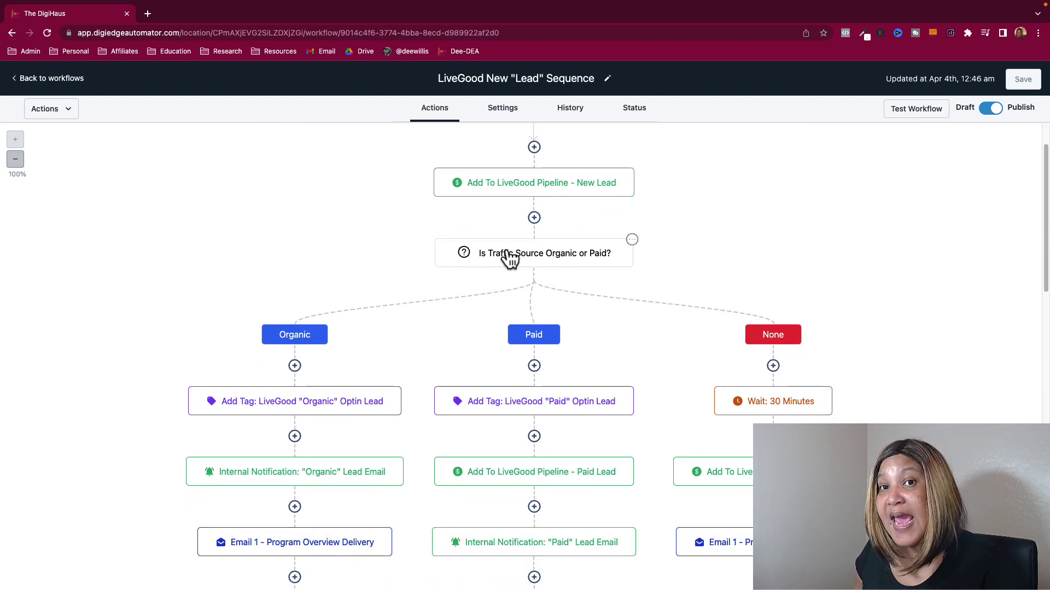
scroll(513, 256, up, 1)
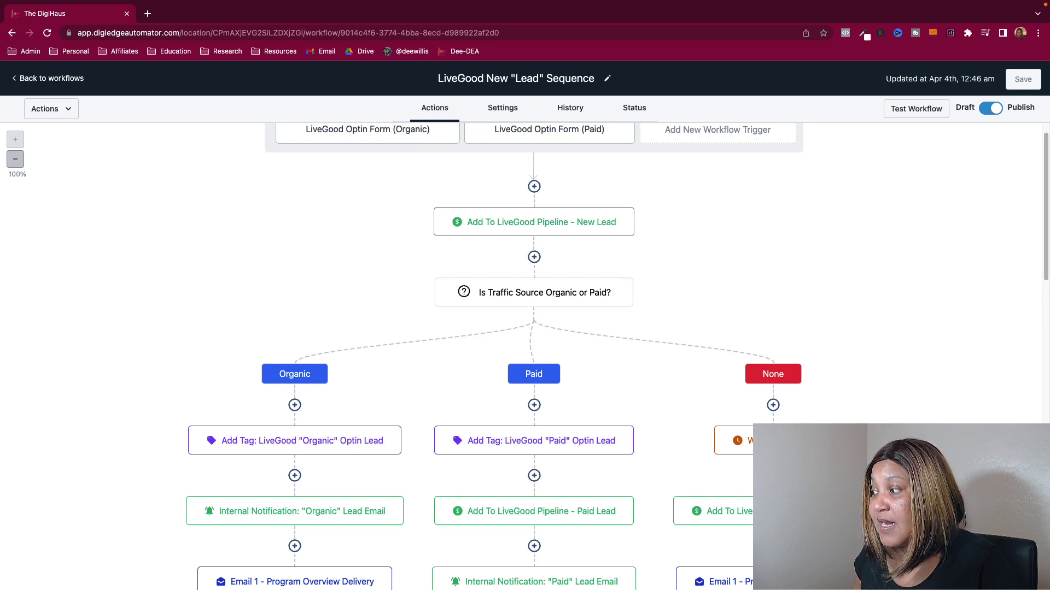
scroll(535, 350, down, 5)
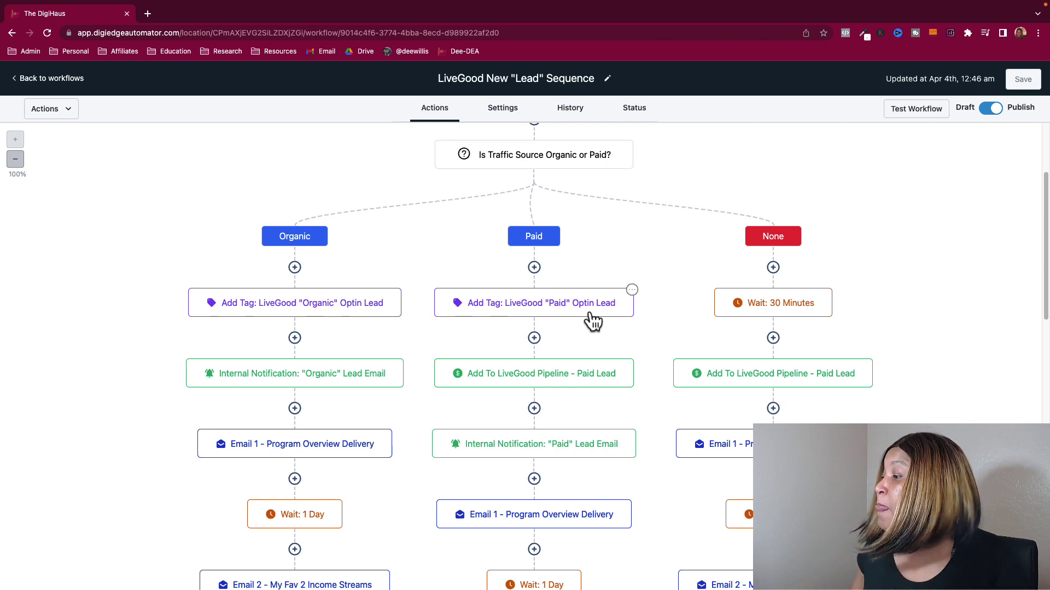
scroll(595, 321, down, 1)
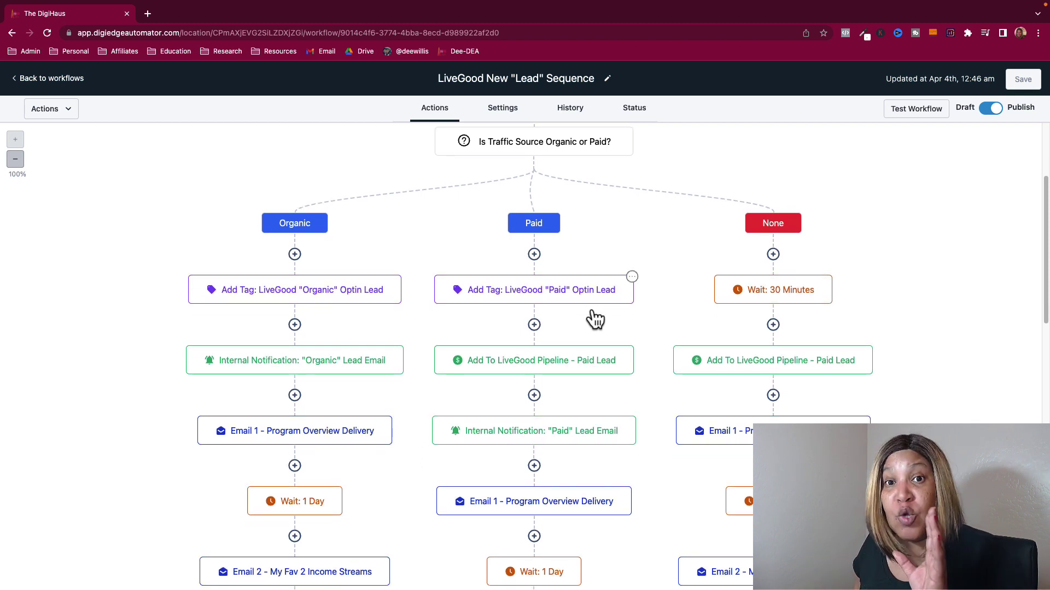
scroll(594, 320, down, 2)
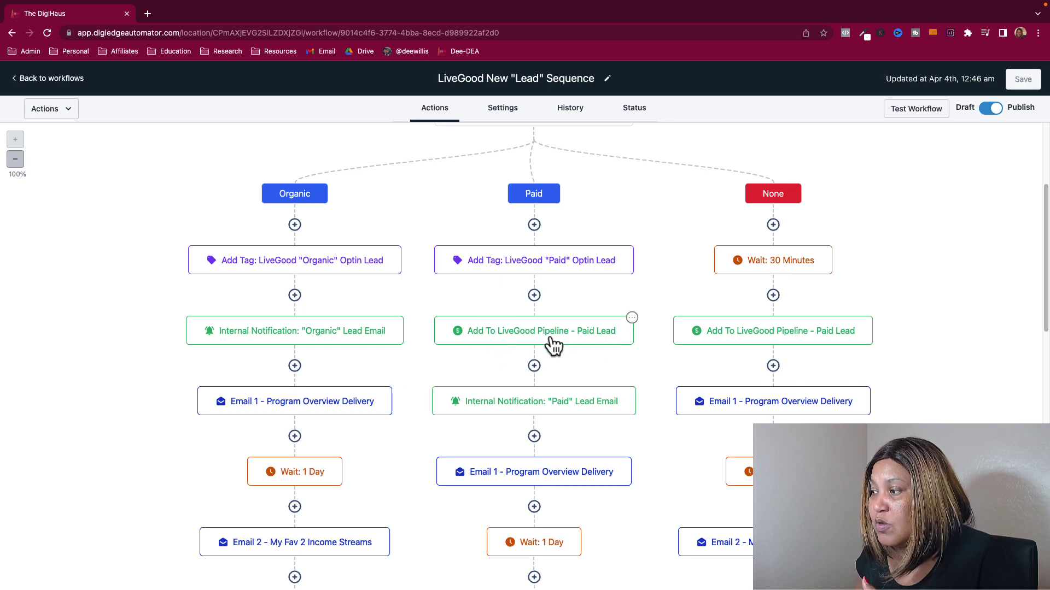
scroll(560, 341, up, 2)
scroll(506, 203, down, 3)
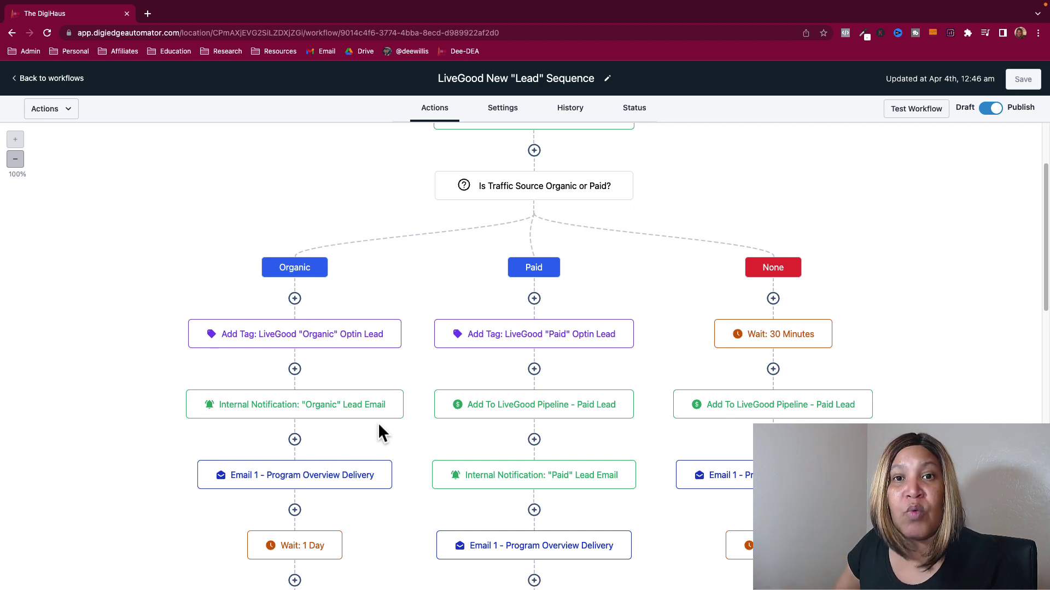
scroll(416, 432, down, 2)
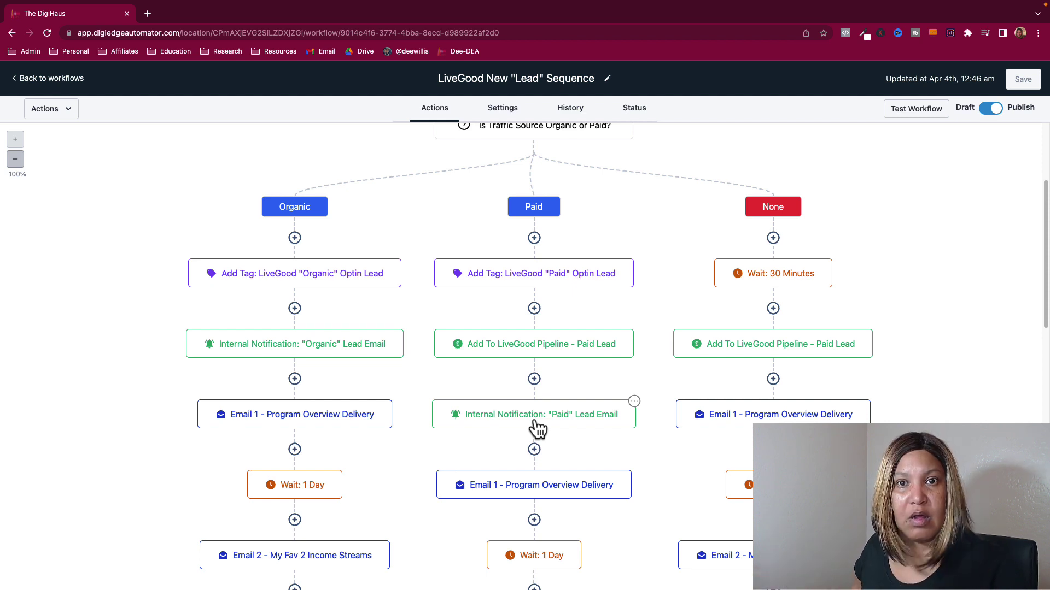
scroll(537, 429, down, 2)
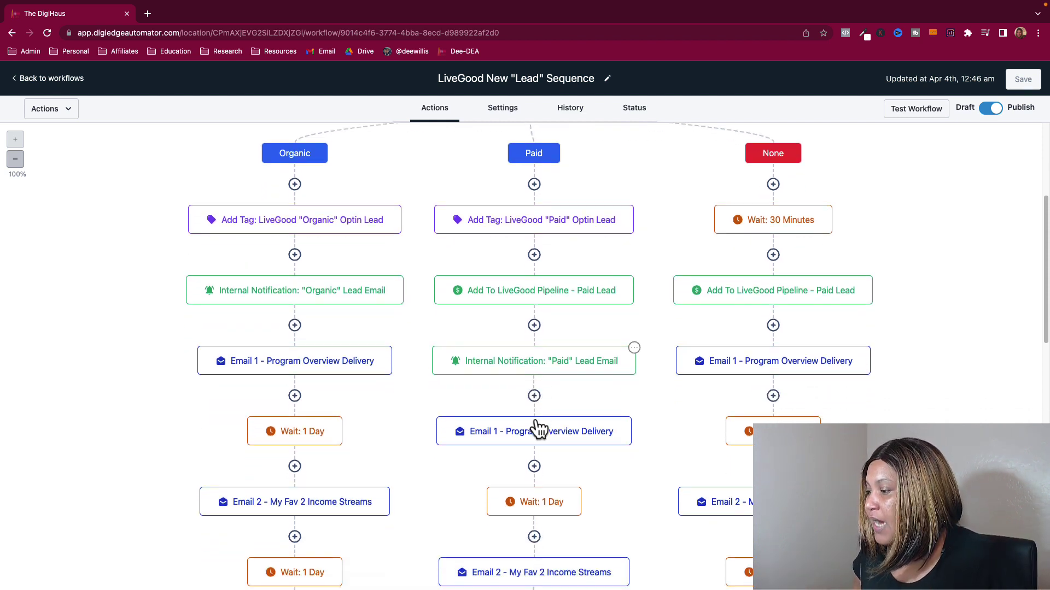
scroll(588, 423, down, 12)
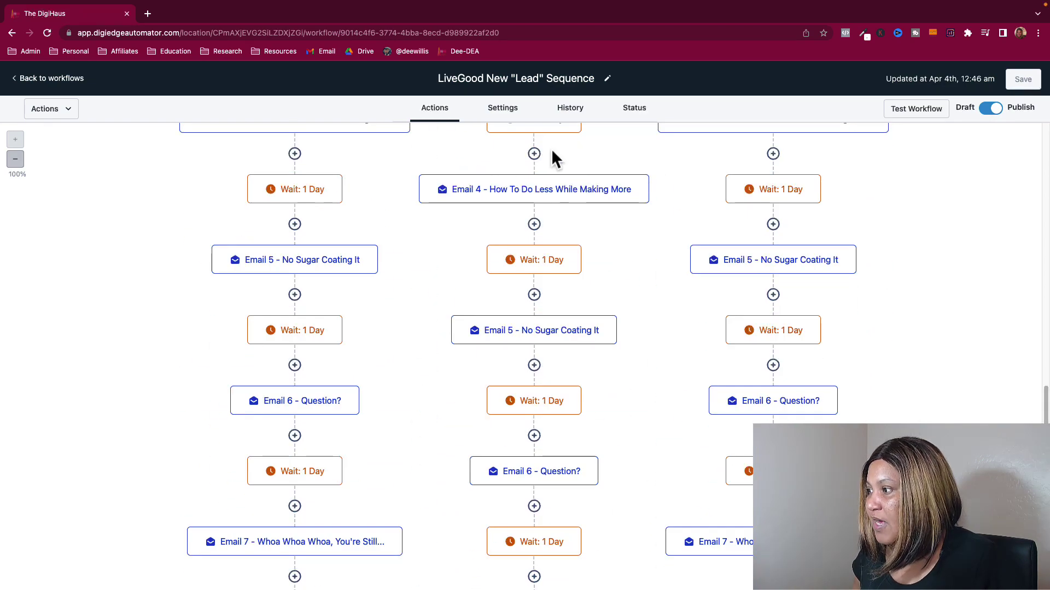
scroll(577, 295, down, 8)
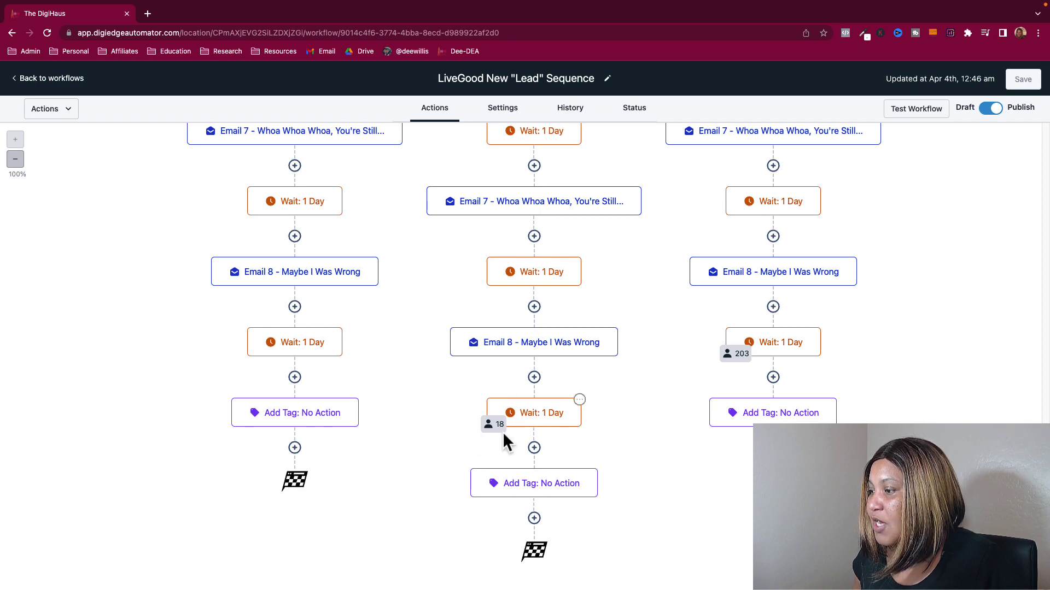
scroll(519, 488, up, 10)
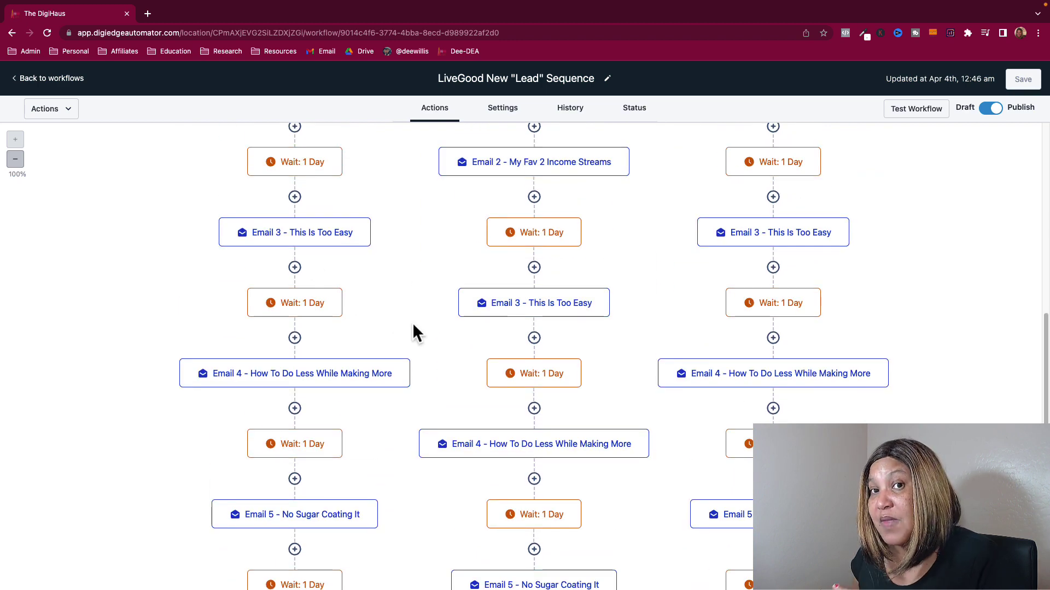
scroll(414, 325, up, 8)
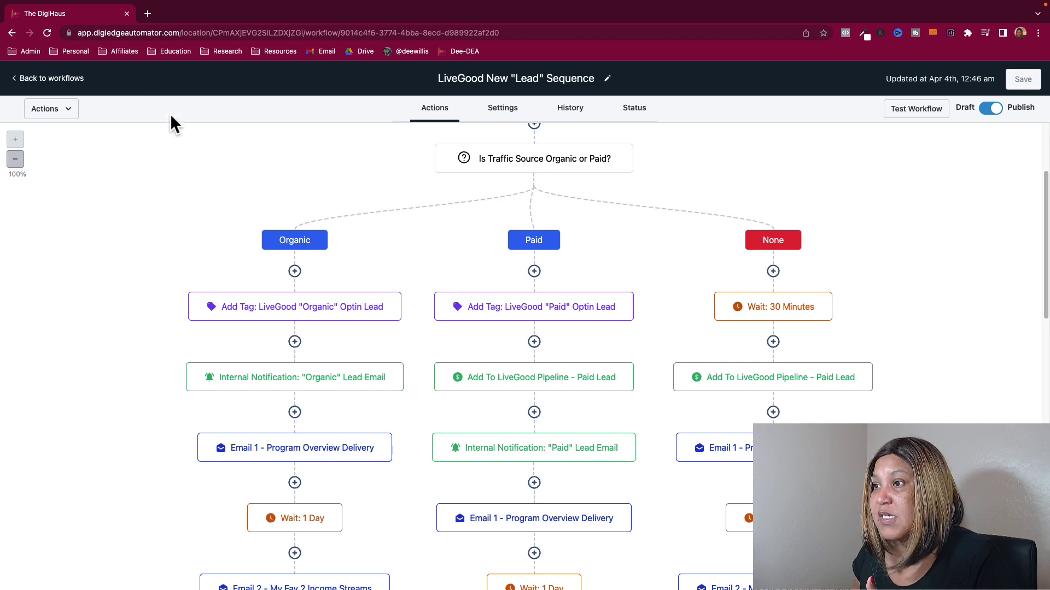
click(65, 78)
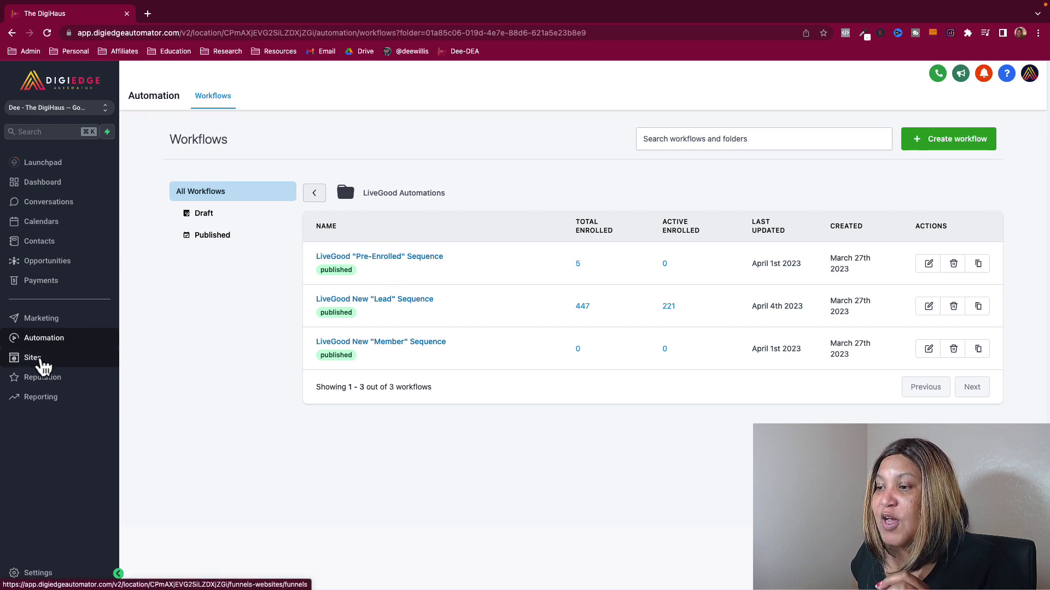
Step: Open the Link In Bio Pages website from the LinkTree World folder under Sites and preview its quick links page live
click(44, 365)
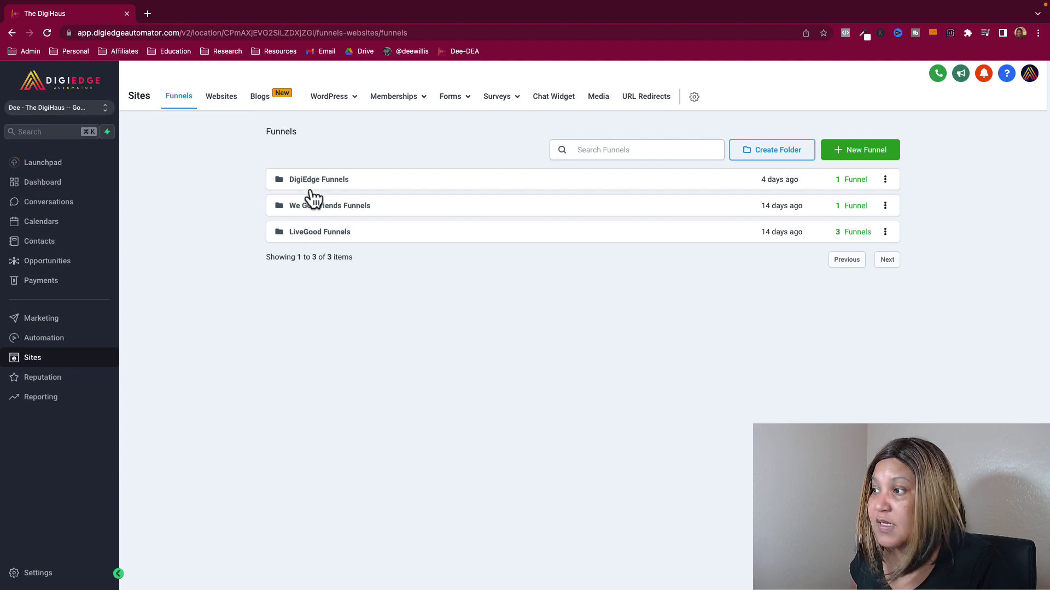
click(219, 109)
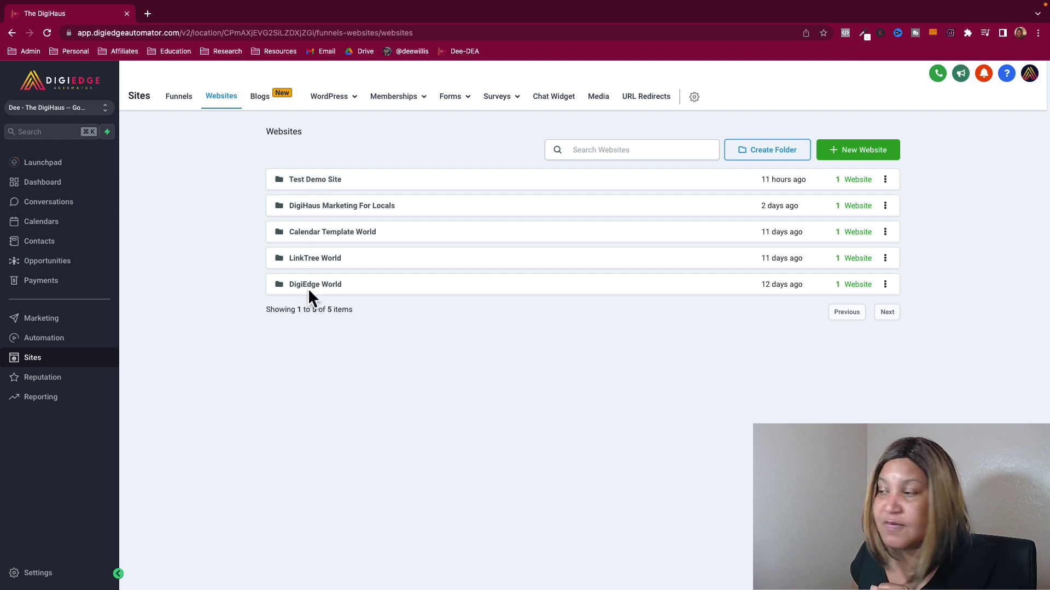
click(315, 259)
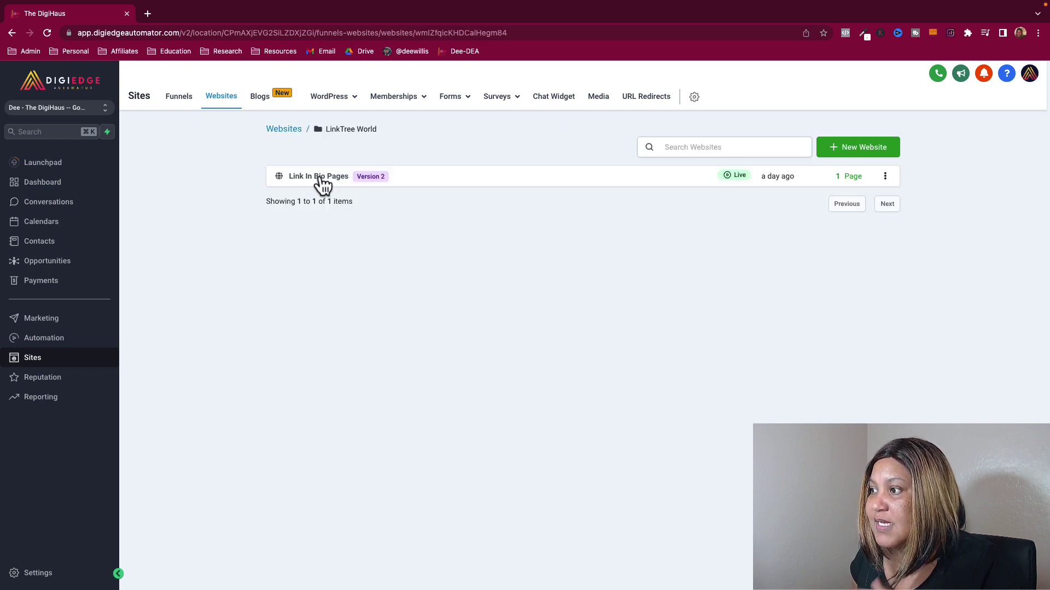
click(318, 176)
click(328, 338)
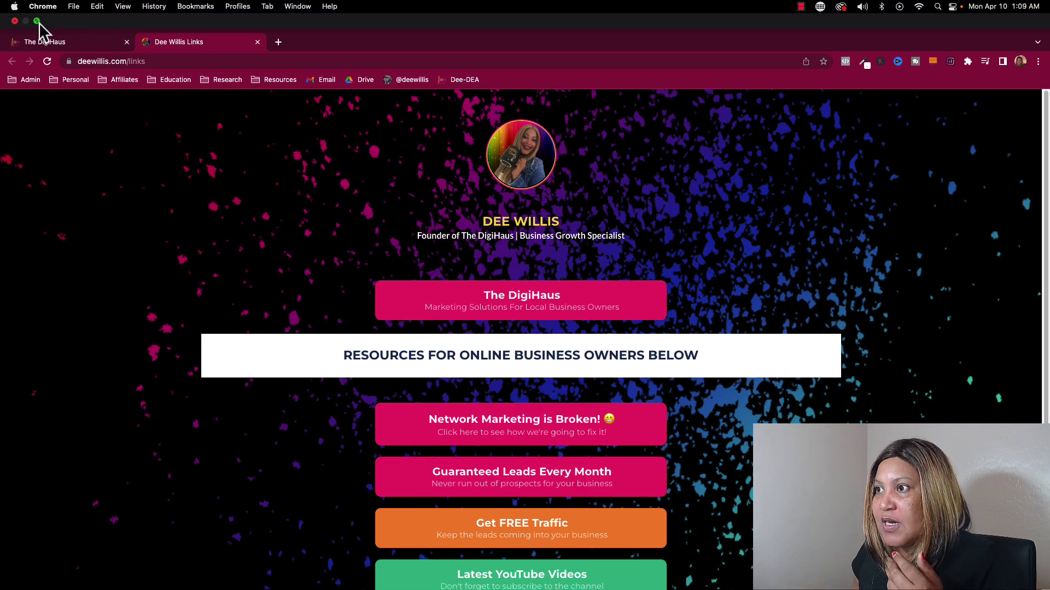
Step: Check the live links page at phone width by narrowing the browser window, then restore full screen and close the preview
click(35, 22)
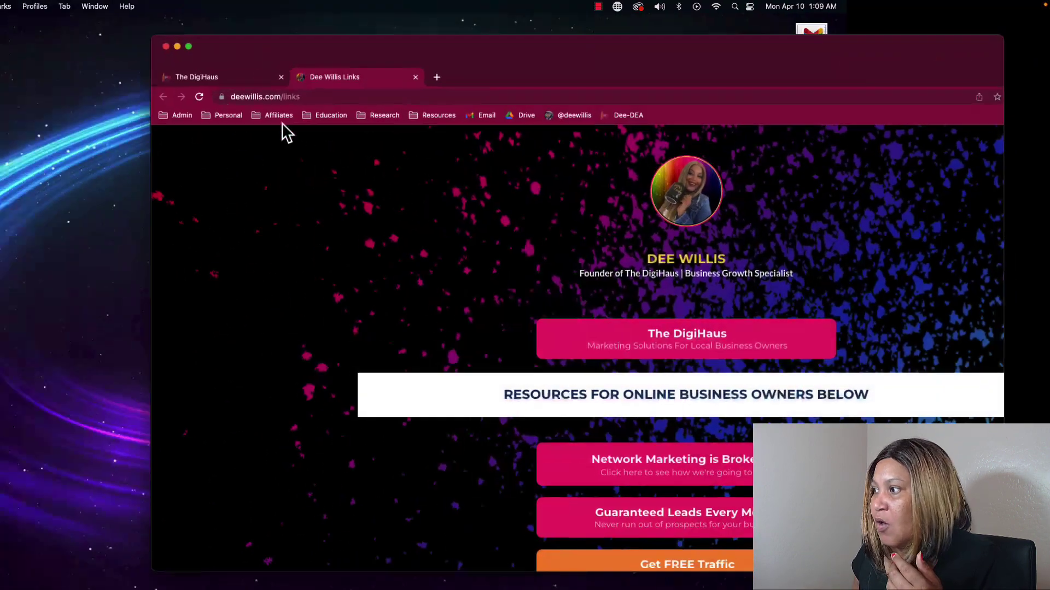
drag(992, 240, 361, 252)
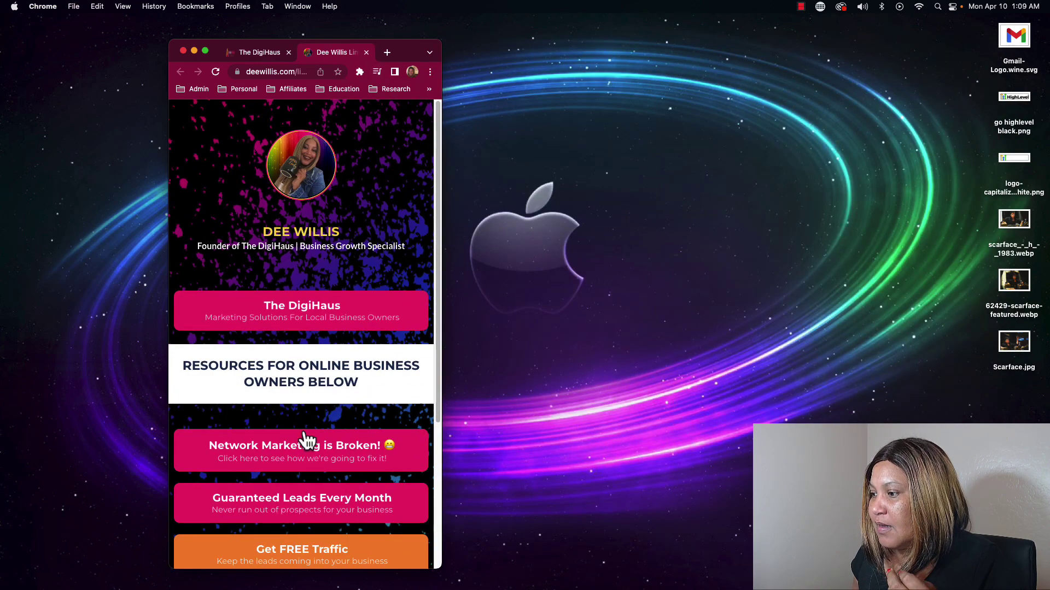
scroll(312, 398, down, 4)
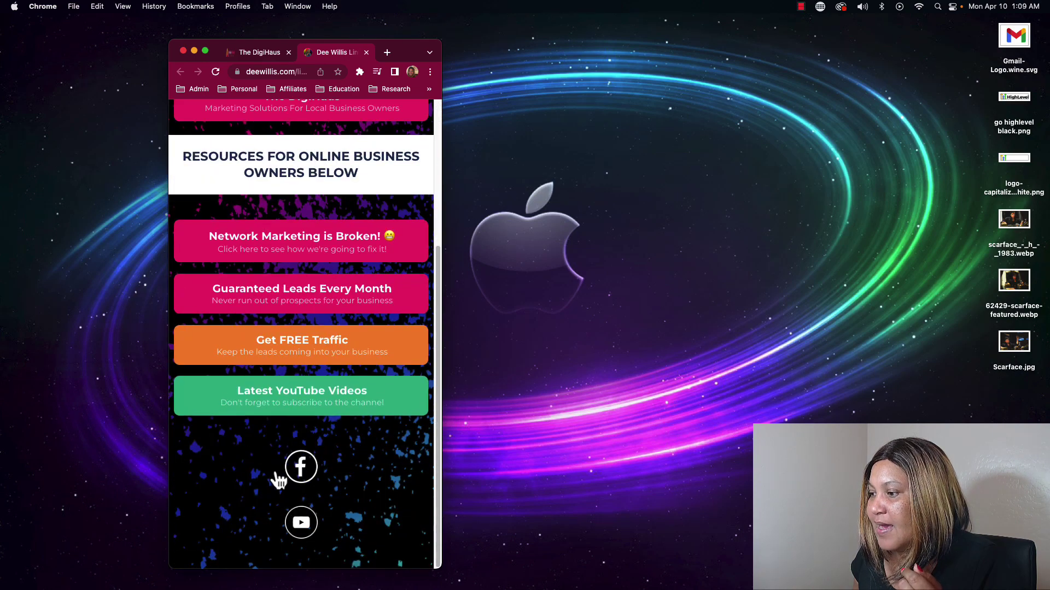
scroll(316, 391, up, 1)
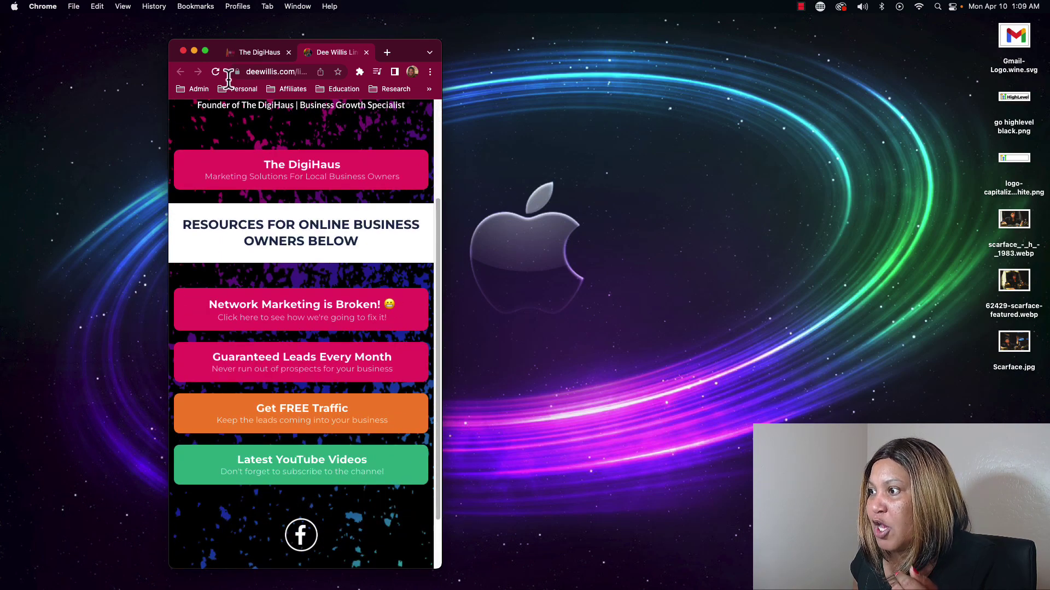
click(205, 51)
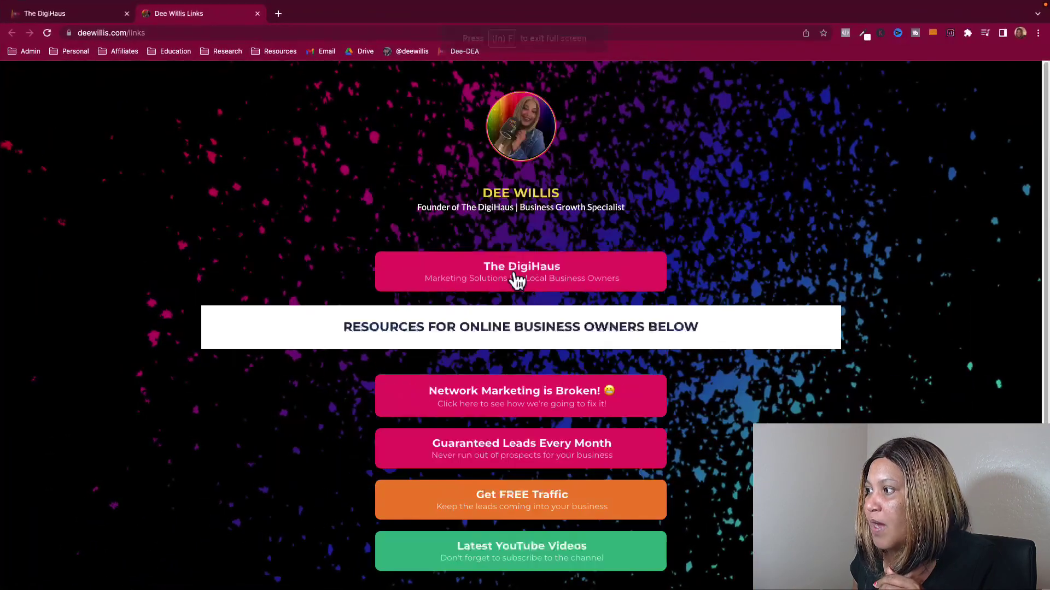
click(259, 13)
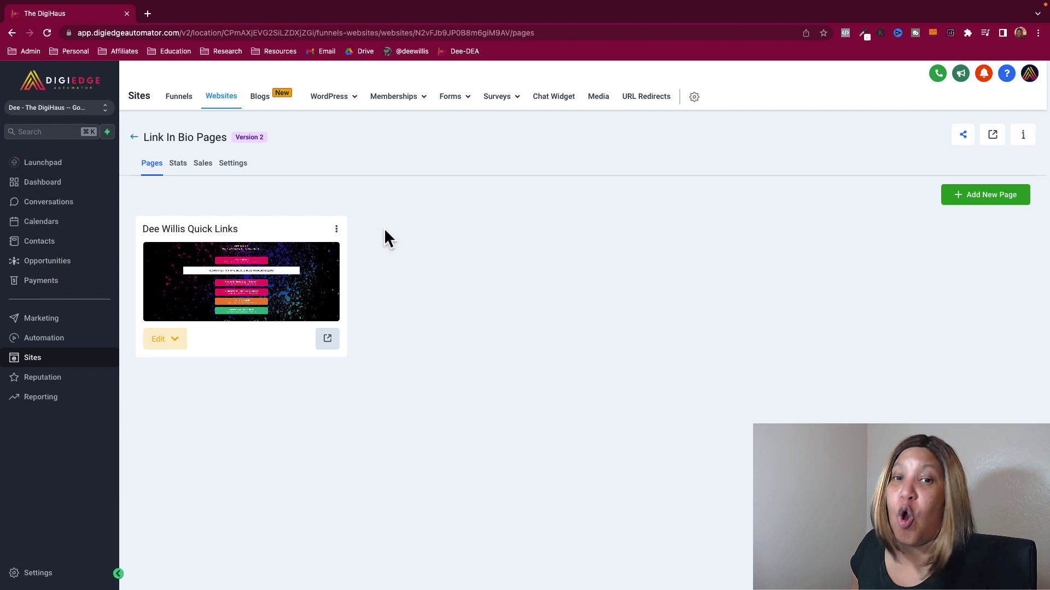
Step: Go back to the list of website folders and view the Blogs setup page in Sites
click(133, 137)
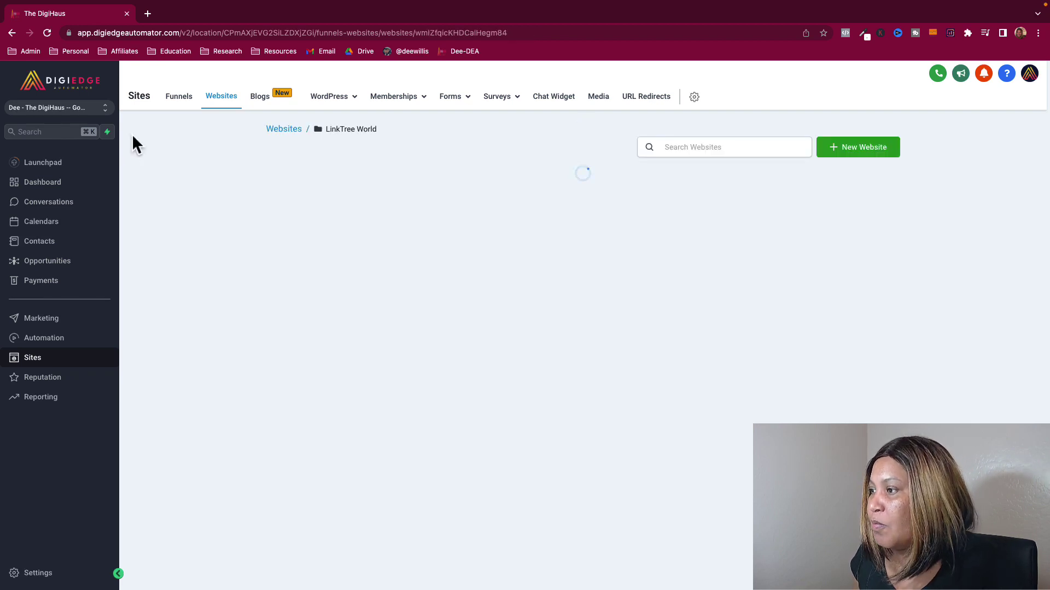
click(282, 132)
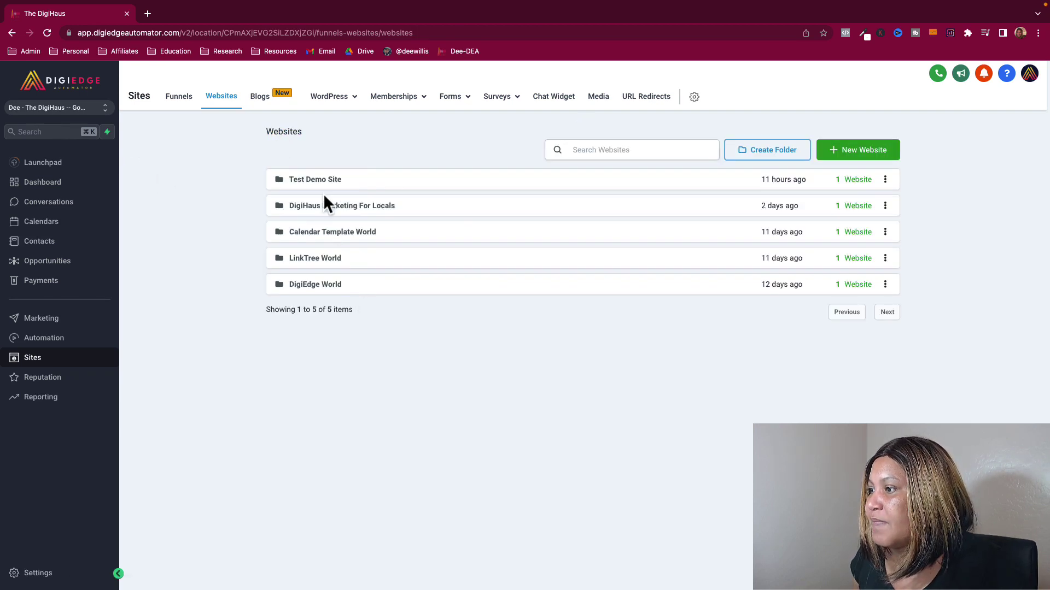
click(261, 99)
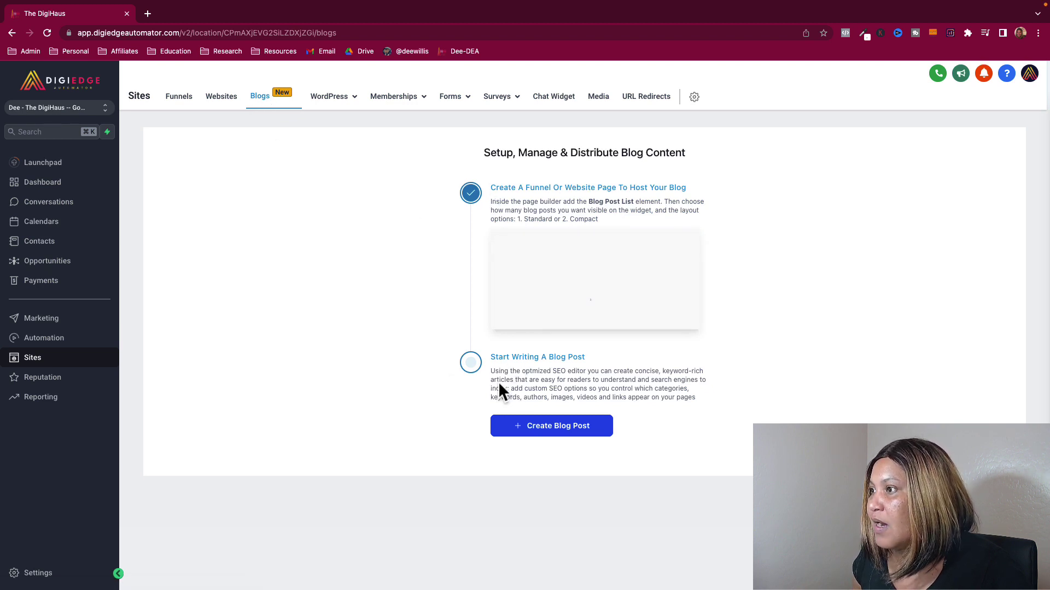
Step: Look through the WordPress, Memberships, Forms and Surveys options available in Sites
mouse_move(350, 106)
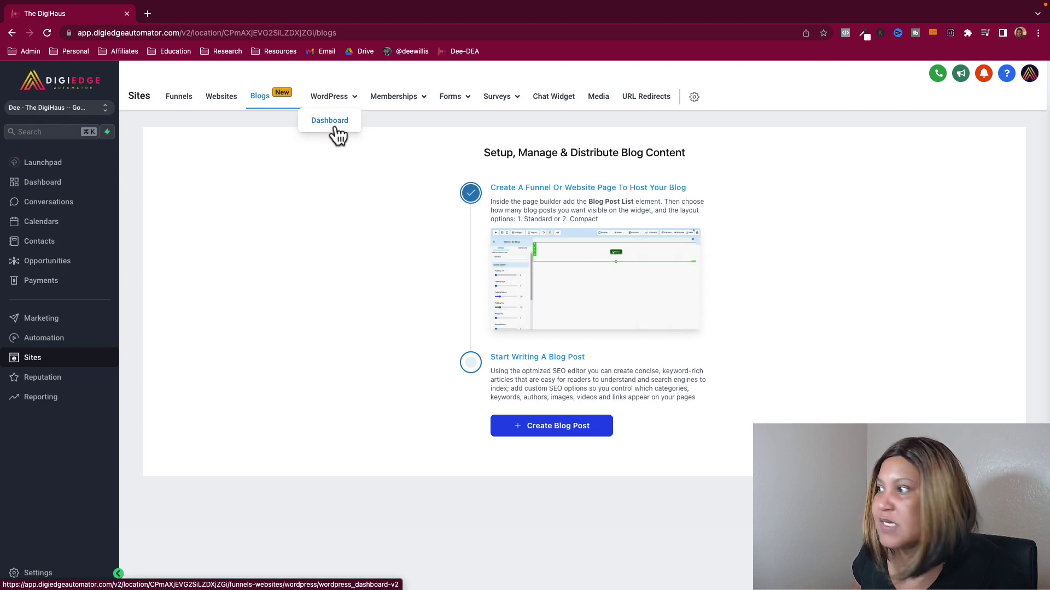
mouse_move(427, 107)
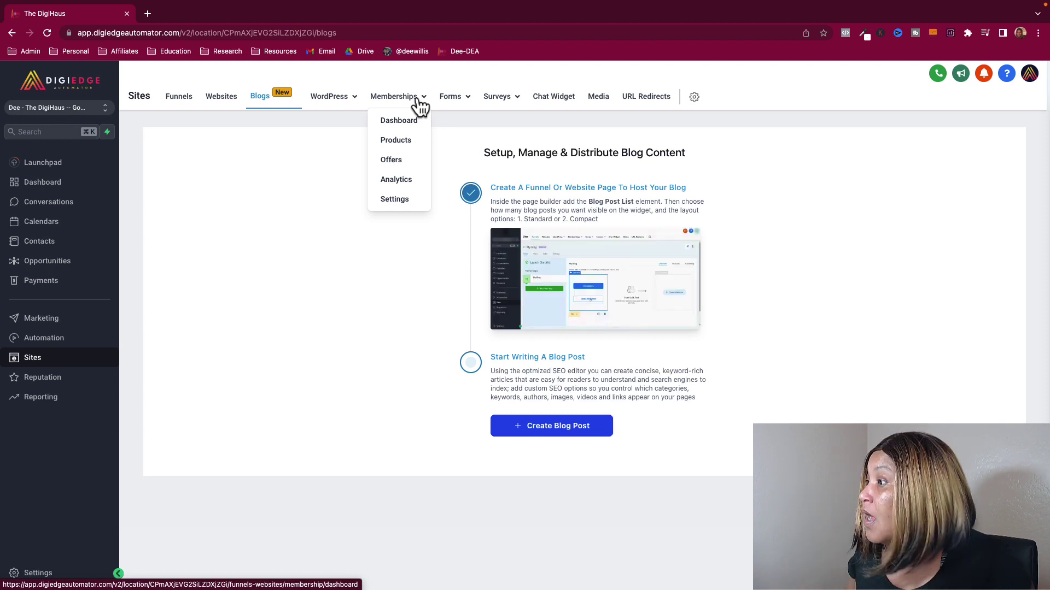
mouse_move(448, 105)
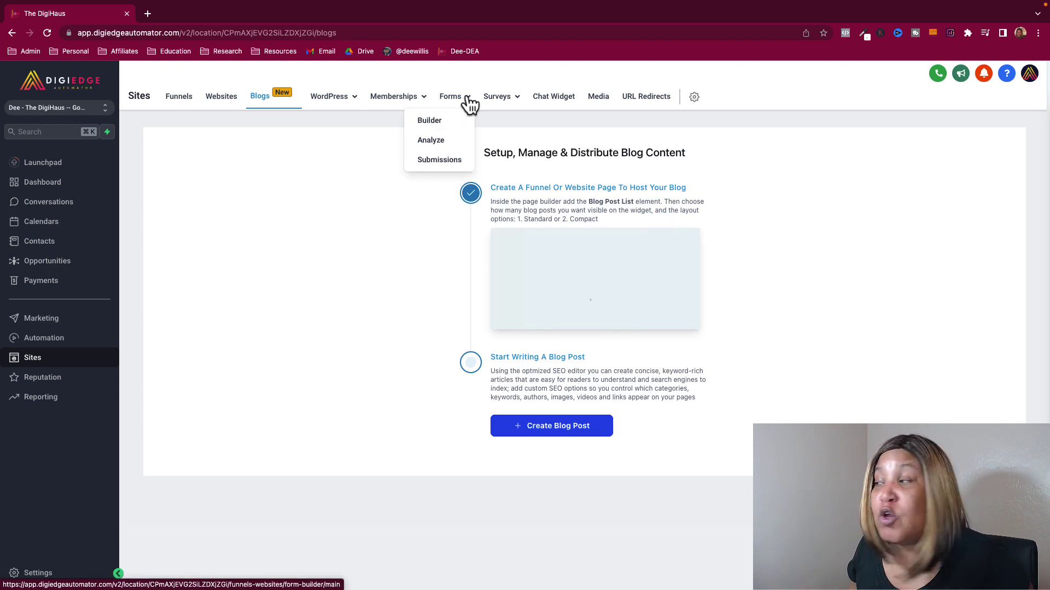
mouse_move(507, 111)
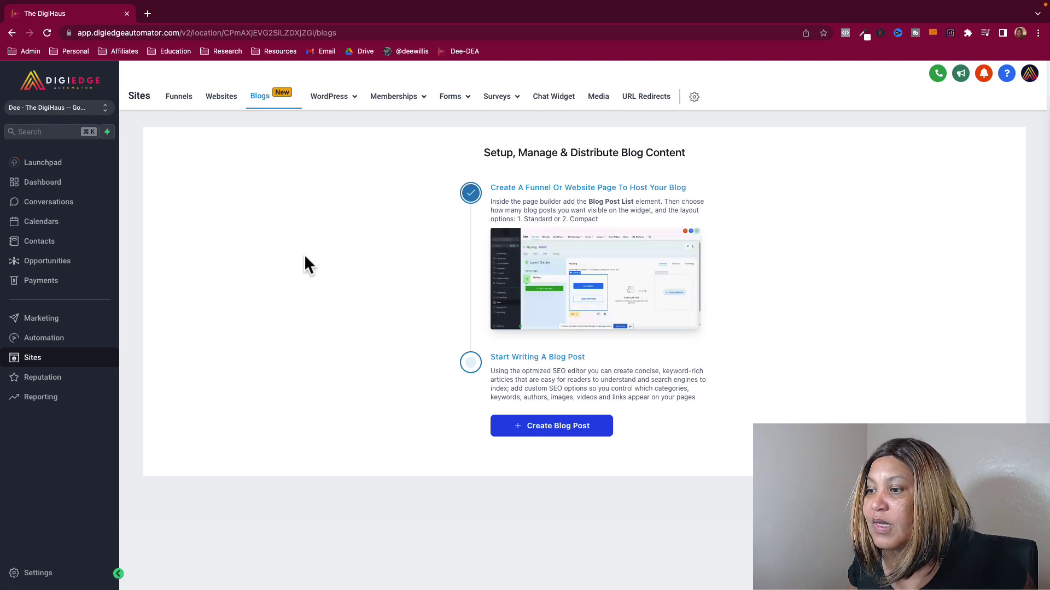
Step: Review the Reputation overview from the invites goal down to the latest review requests, and return to the Launchpad
click(49, 381)
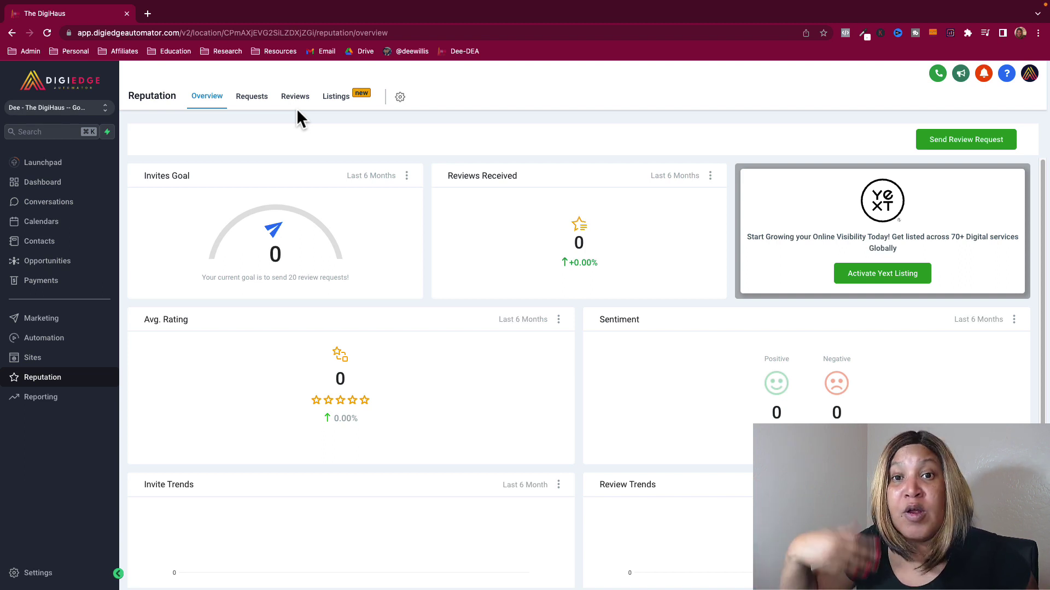
scroll(483, 202, down, 3)
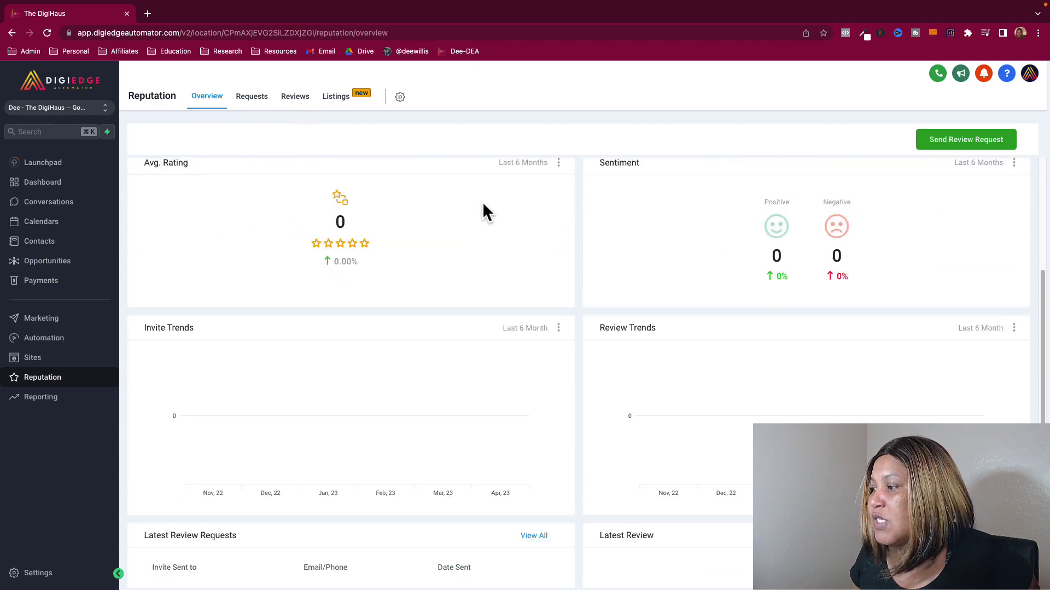
scroll(483, 210, up, 3)
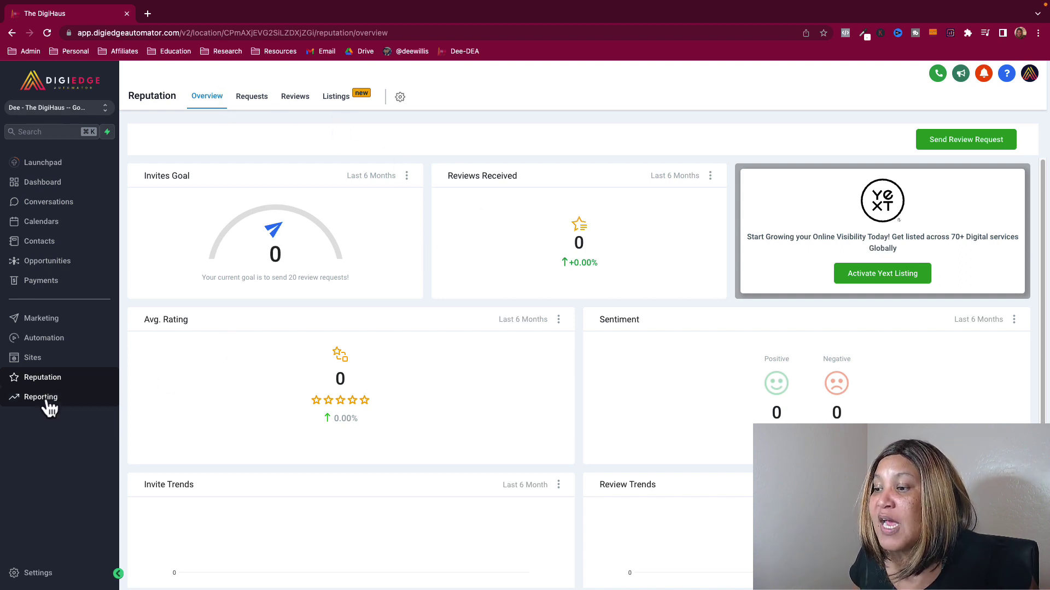
click(54, 170)
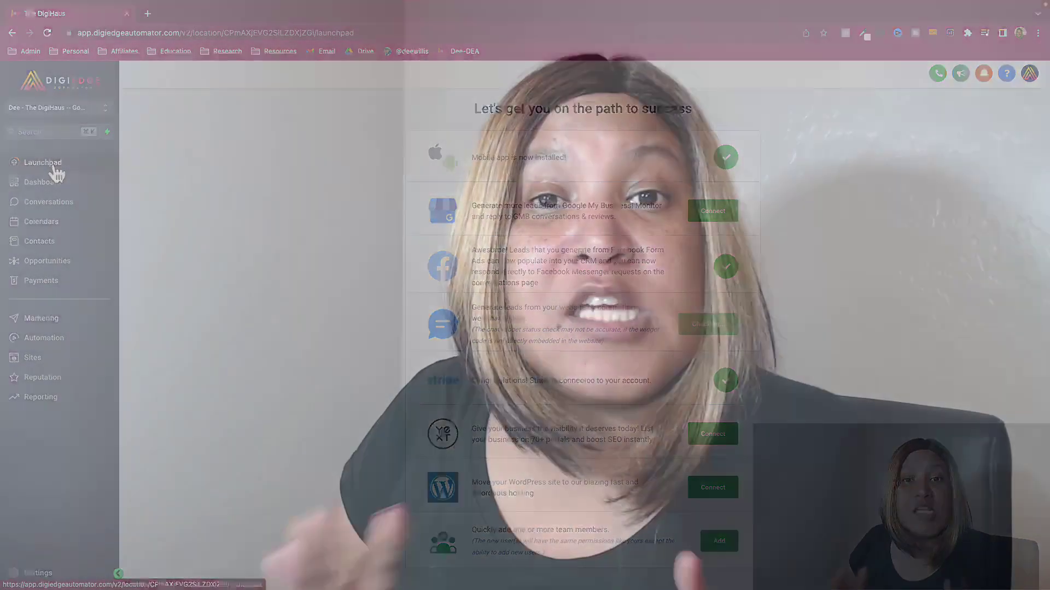